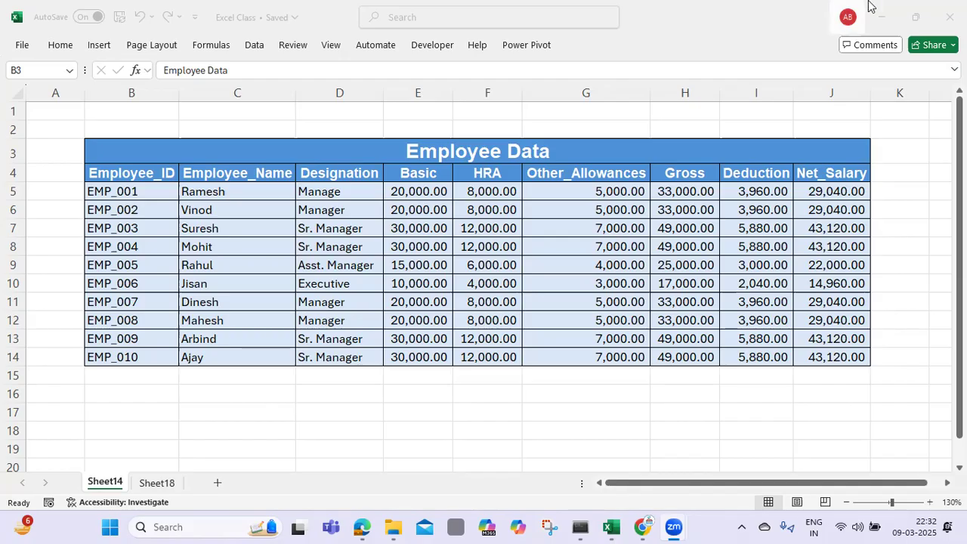
Examine the Employee Data table on Sheet14, covering its title, all column headings from Employee_ID to Net_Salary, and the records.
{"action": "left_click", "coordinate": [474, 154]}
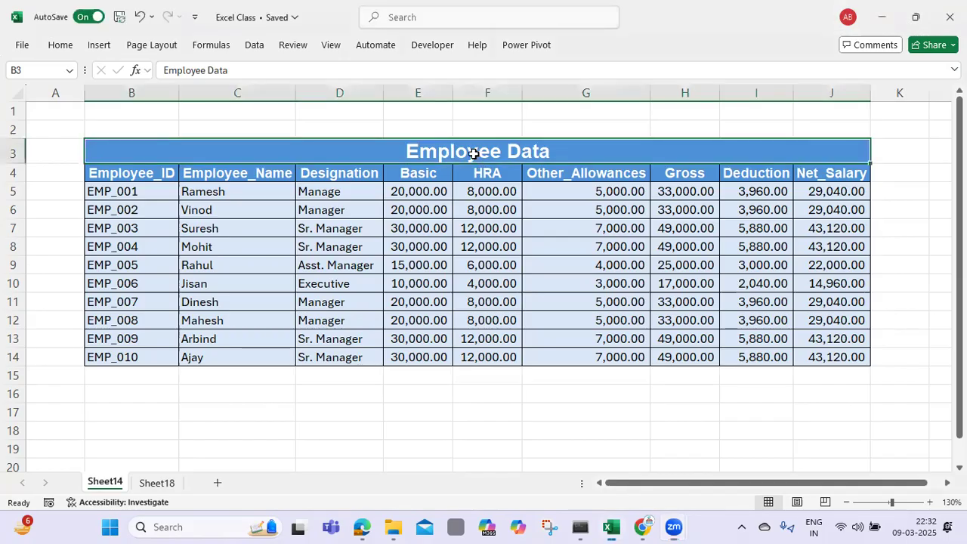
{"action": "left_click", "coordinate": [142, 176]}
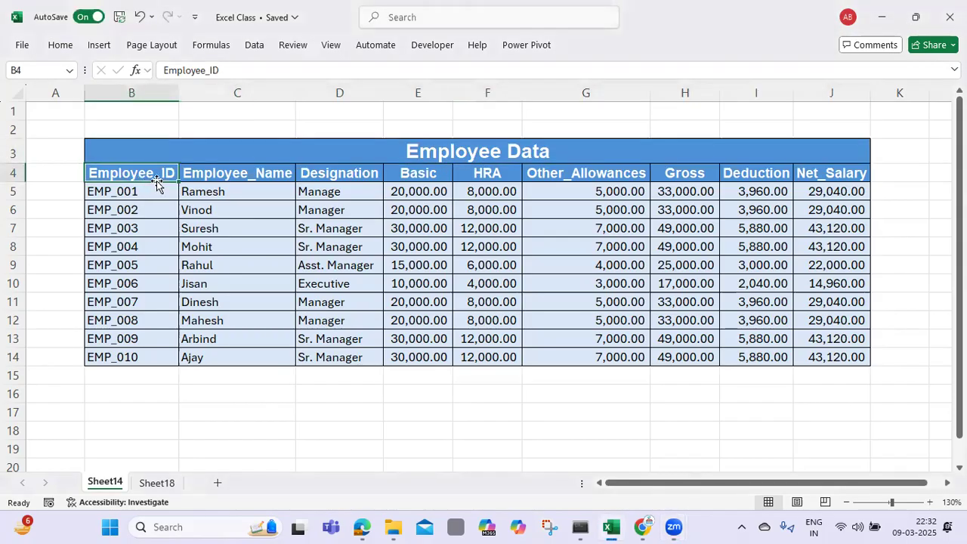
{"action": "left_click", "coordinate": [204, 176]}
{"action": "left_click", "coordinate": [340, 172]}
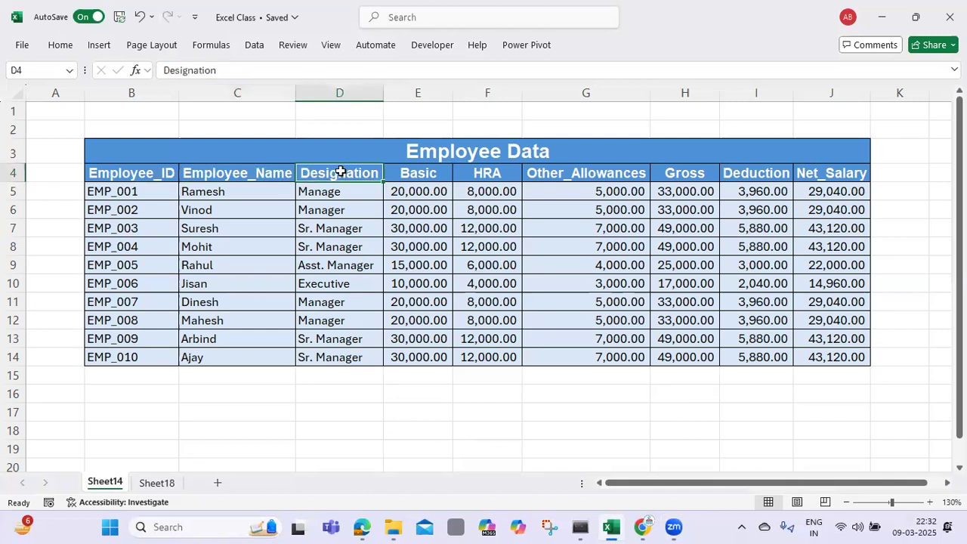
{"action": "left_click", "coordinate": [425, 173]}
{"action": "left_click", "coordinate": [484, 172]}
{"action": "left_click", "coordinate": [598, 176]}
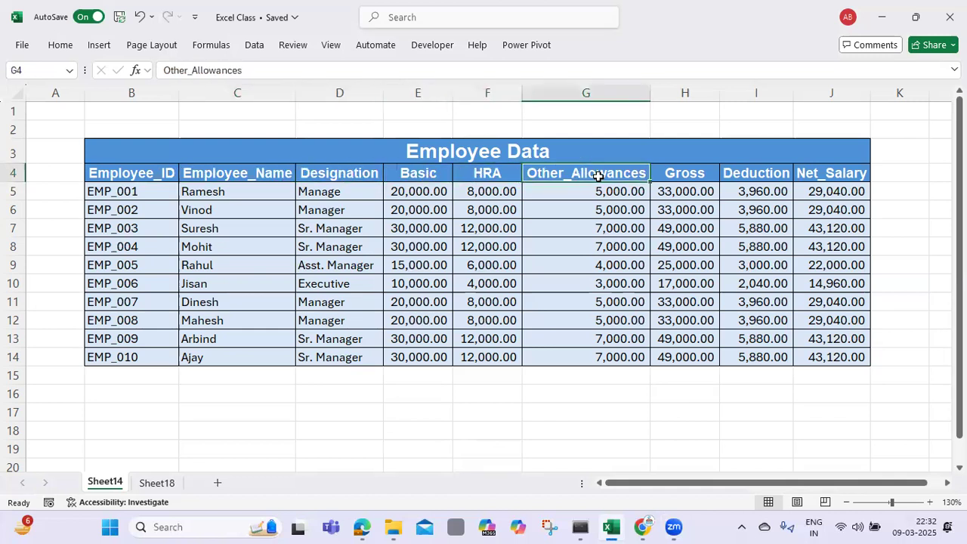
{"action": "left_click", "coordinate": [697, 173]}
{"action": "left_click", "coordinate": [761, 172]}
{"action": "left_click", "coordinate": [829, 173]}
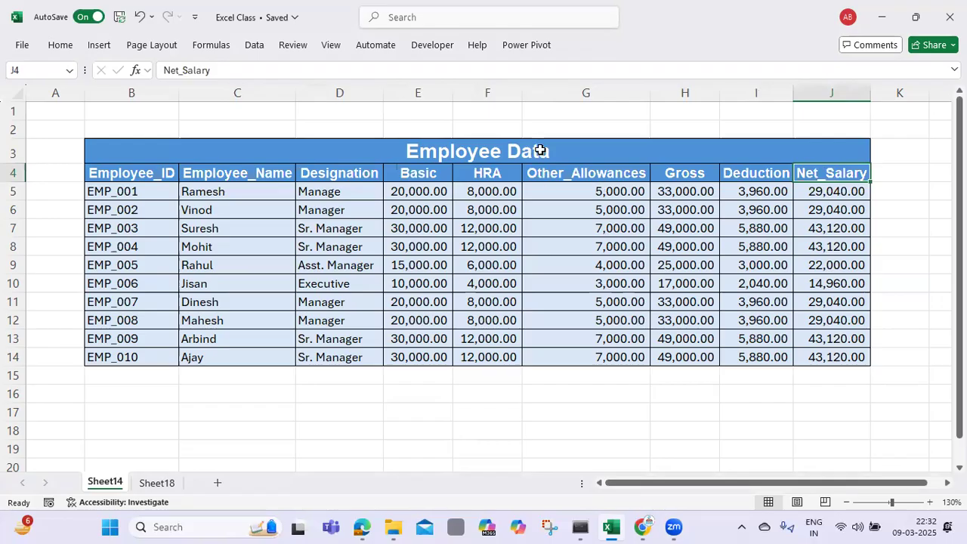
{"action": "left_click_drag", "start_coordinate": [541, 151], "coordinate": [536, 353]}
{"action": "left_click", "coordinate": [505, 154]}
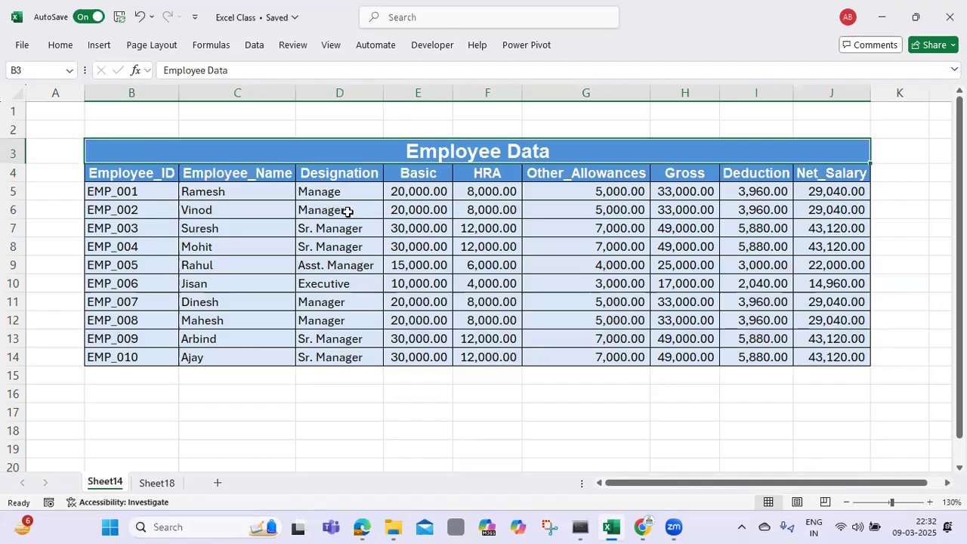
Examine the empty Employee Data output table and the Designation criteria in M4:M5 on Sheet18, comparing them with Sheet14's source data.
{"action": "left_click", "coordinate": [157, 484]}
{"action": "key", "text": "ctrl+v"}
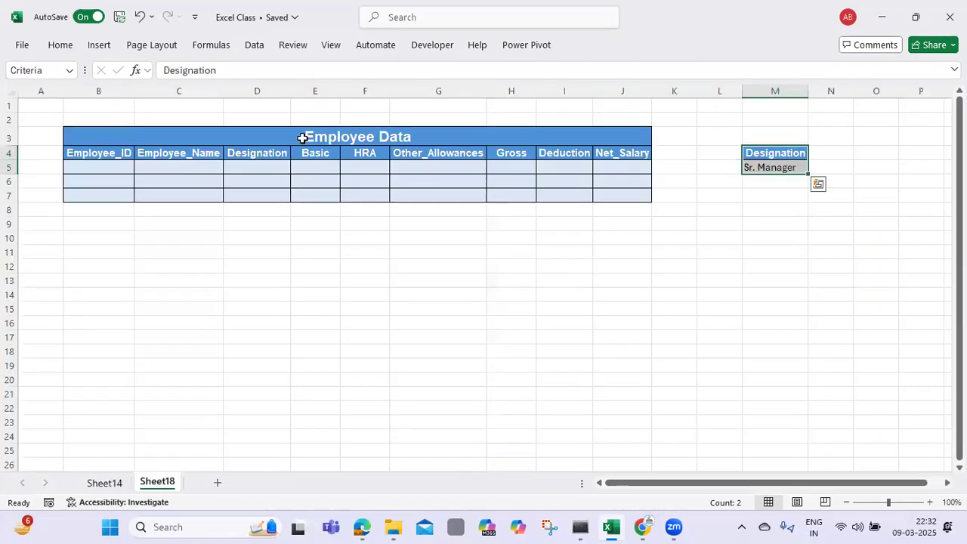
{"action": "left_click_drag", "start_coordinate": [303, 134], "coordinate": [296, 188]}
{"action": "left_click", "coordinate": [237, 172]}
{"action": "left_click_drag", "start_coordinate": [104, 171], "coordinate": [628, 173]}
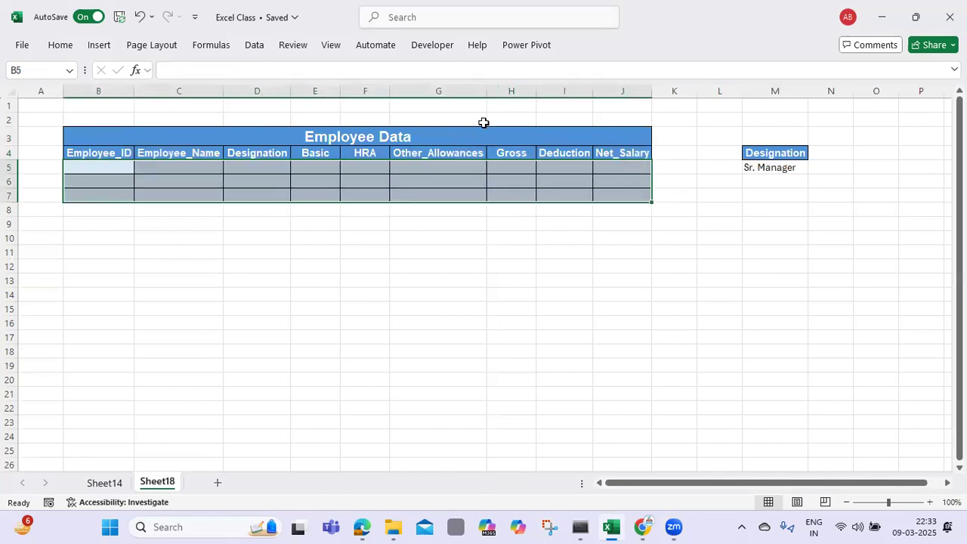
{"action": "left_click", "coordinate": [438, 138]}
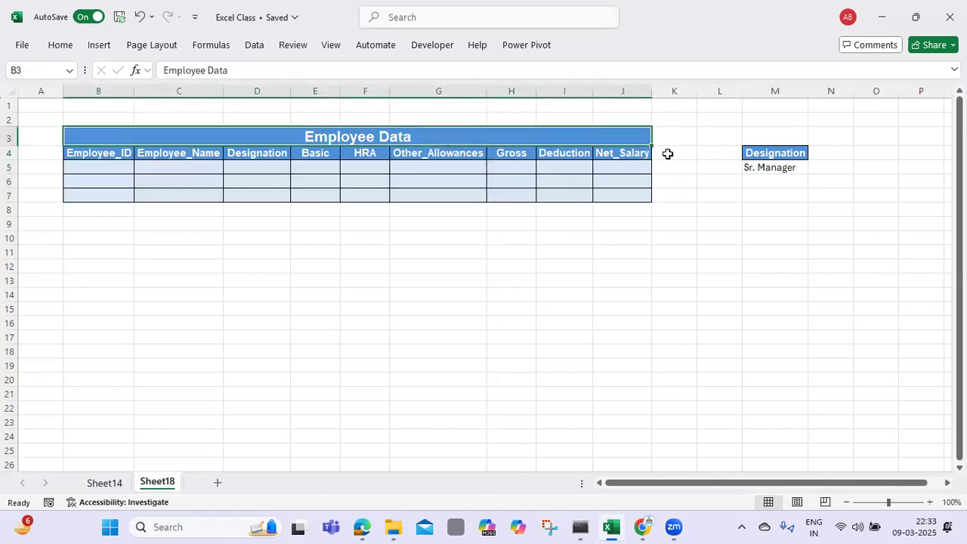
{"action": "left_click_drag", "start_coordinate": [794, 150], "coordinate": [788, 168]}
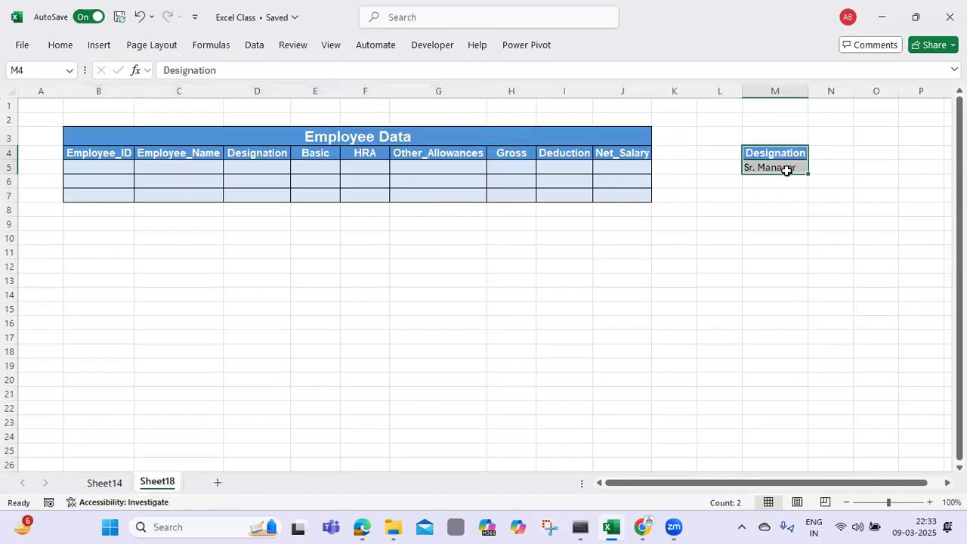
{"action": "left_click", "coordinate": [104, 483]}
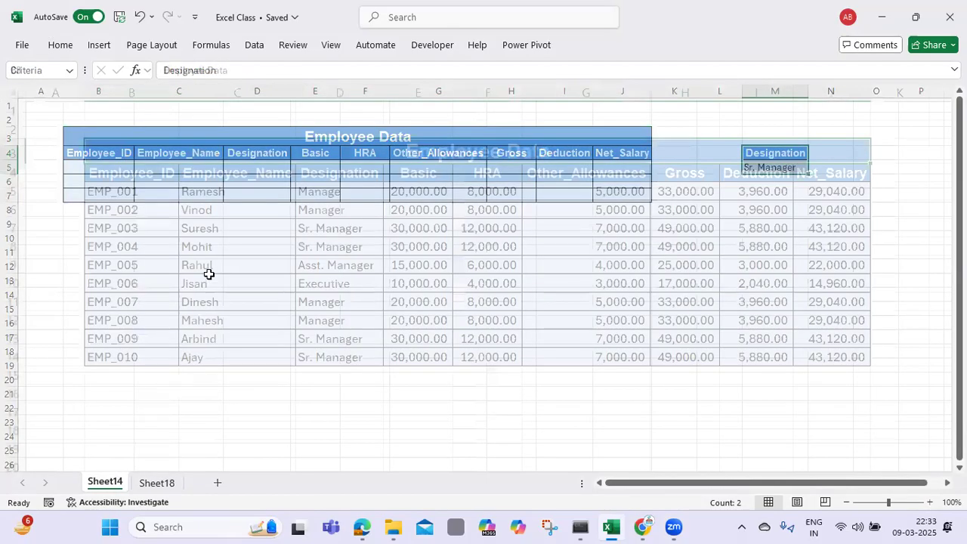
{"action": "left_click", "coordinate": [157, 484]}
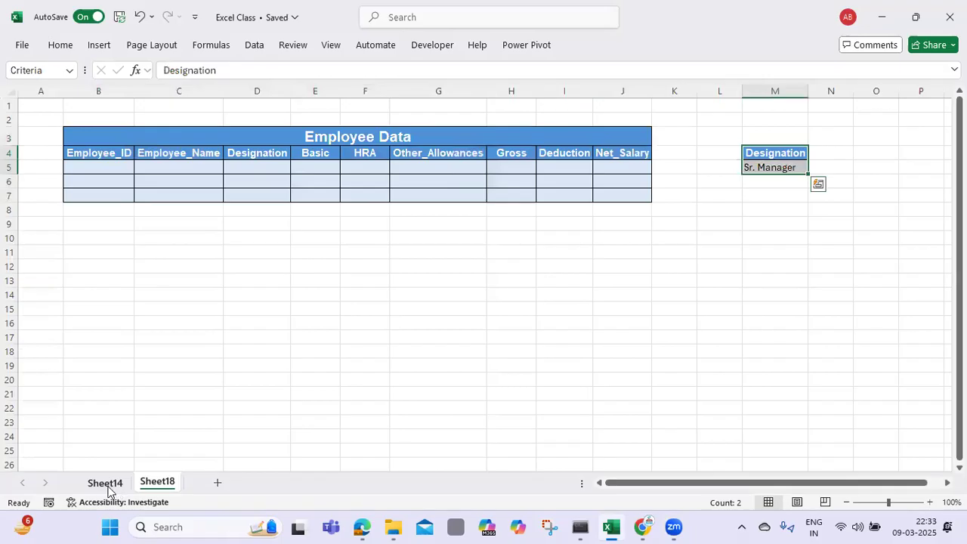
{"action": "left_click", "coordinate": [790, 168]}
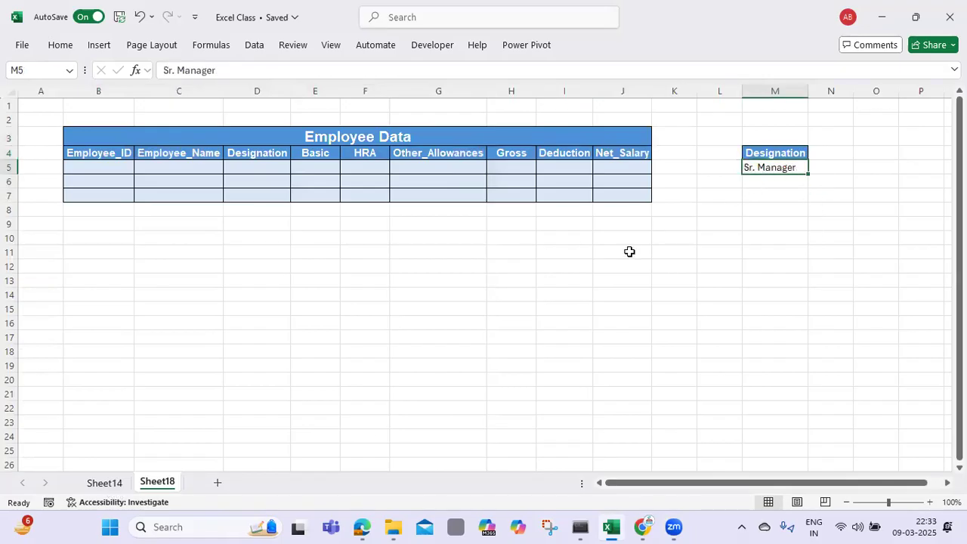
{"action": "left_click", "coordinate": [104, 483]}
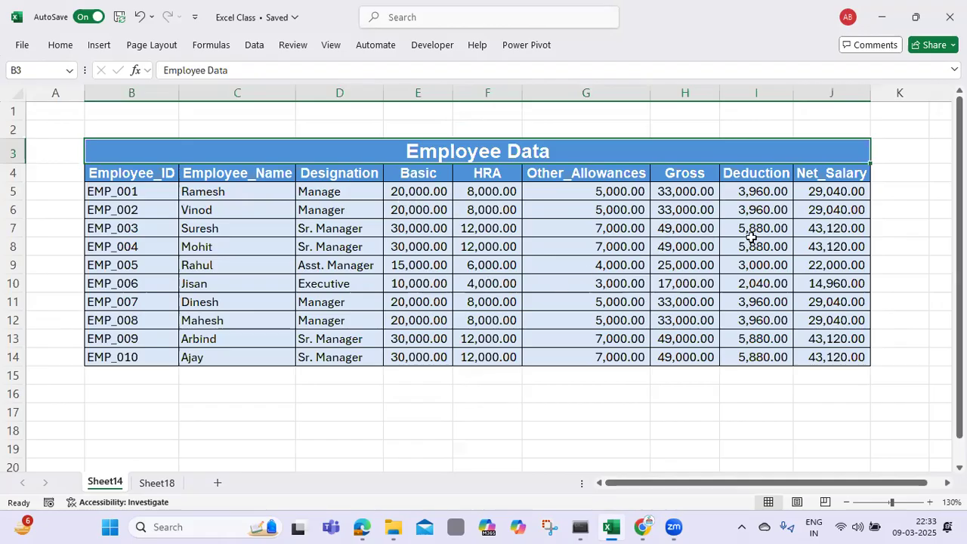
Start an Advanced Filter from Sheet18 and set its action to copy to another location.
{"action": "left_click", "coordinate": [158, 483]}
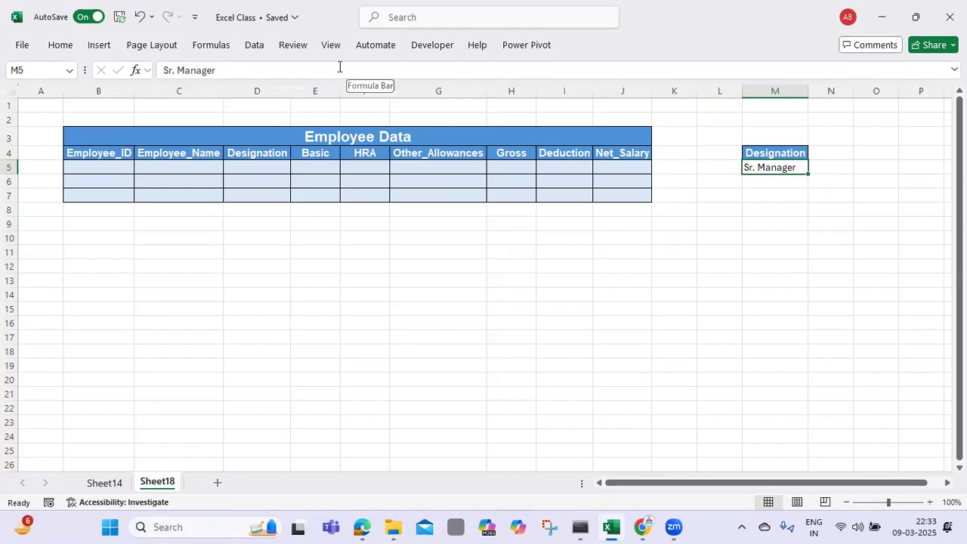
{"action": "left_click", "coordinate": [255, 45]}
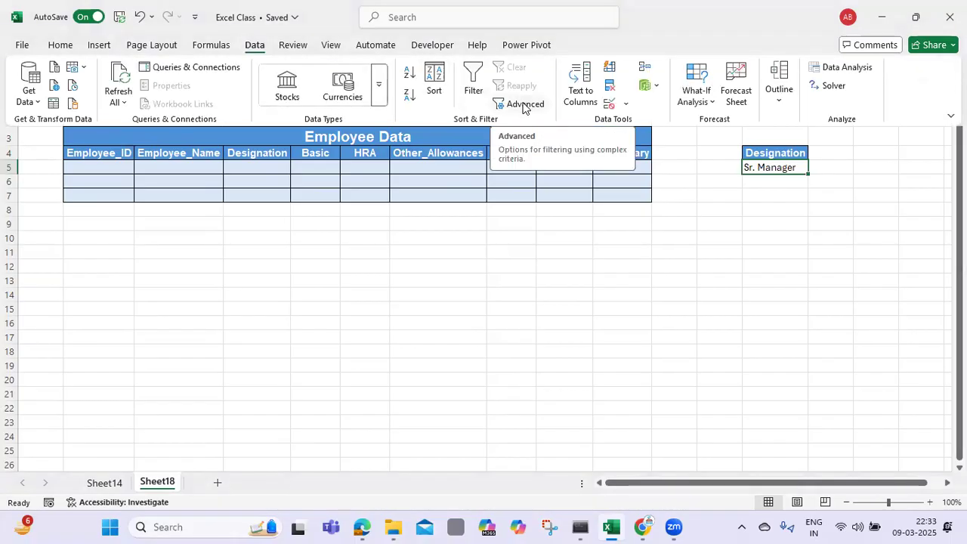
{"action": "left_click", "coordinate": [523, 105]}
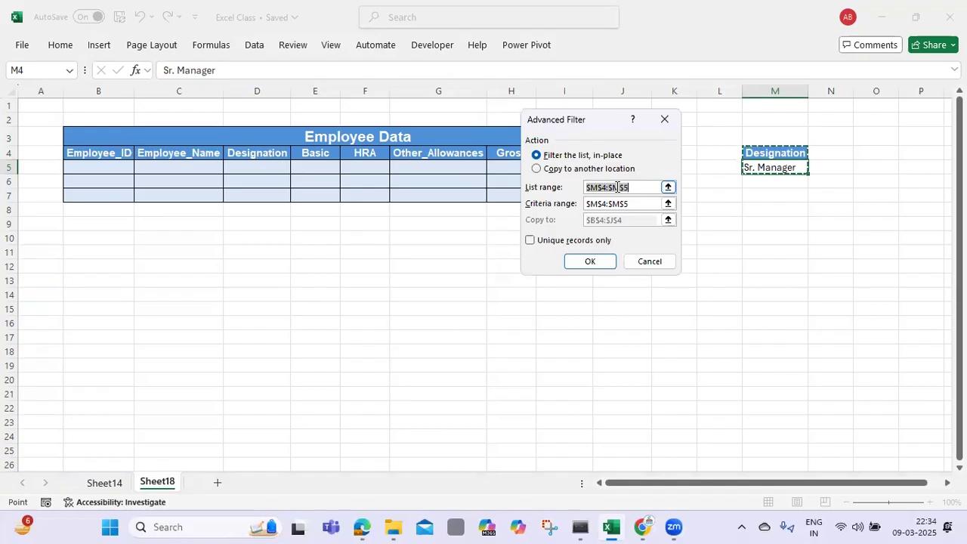
{"action": "left_click", "coordinate": [536, 170]}
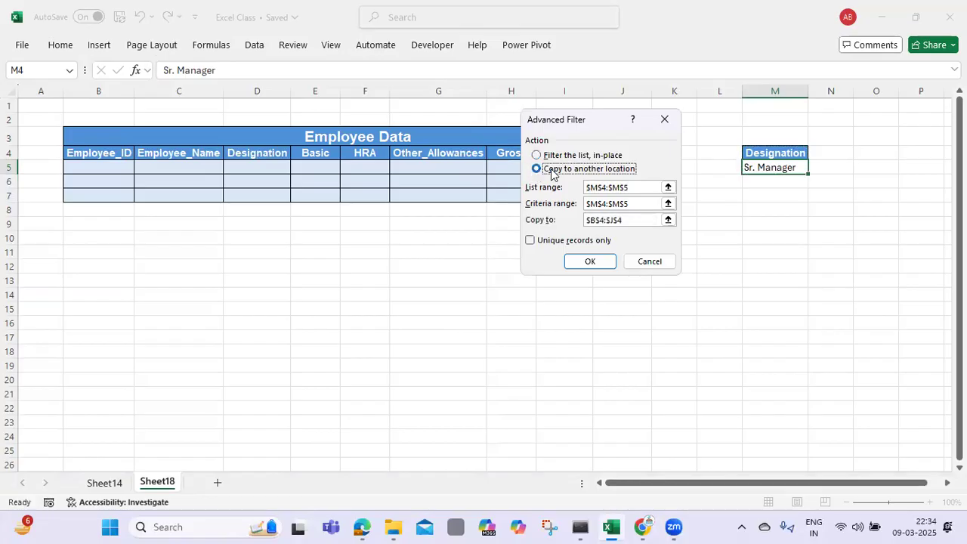
Set the filter's list range to the source table with its headings, Sheet14!$B$4:$J$14.
{"action": "left_click", "coordinate": [643, 188]}
{"action": "key", "text": "BackSpace"}
{"action": "key", "text": "BackSpace"}
{"action": "key", "text": "BackSpace"}
{"action": "key", "text": "BackSpace"}
{"action": "key", "text": "BackSpace"}
{"action": "key", "text": "BackSpace"}
{"action": "key", "text": "BackSpace"}
{"action": "key", "text": "BackSpace"}
{"action": "key", "text": "BackSpace"}
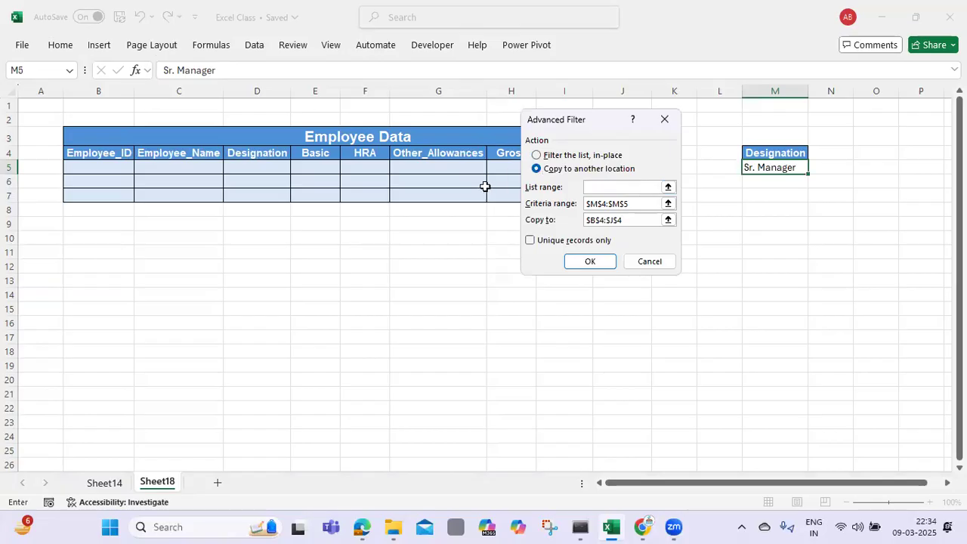
{"action": "left_click", "coordinate": [90, 486]}
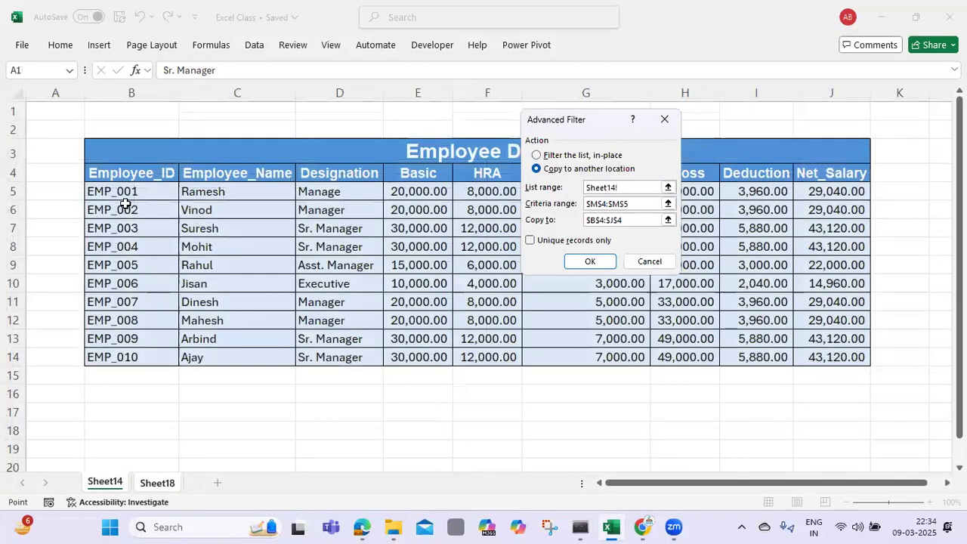
{"action": "left_click", "coordinate": [113, 171]}
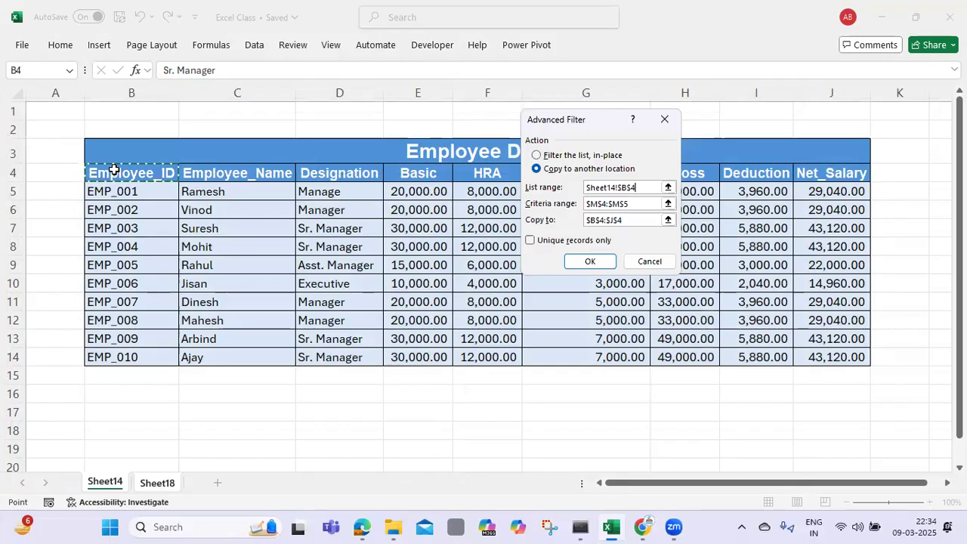
{"action": "left_click_drag", "start_coordinate": [113, 171], "coordinate": [832, 358]}
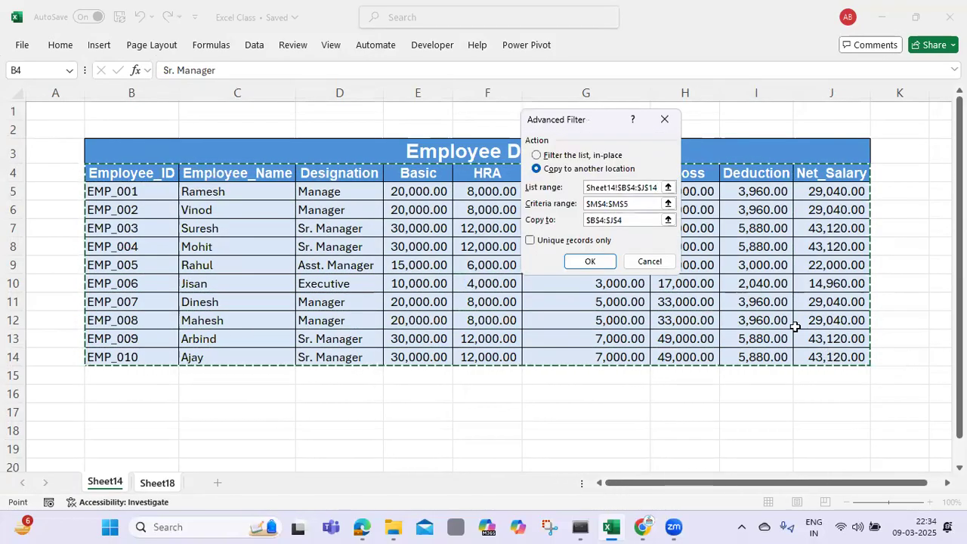
Set the criteria range to the Designation heading and its Sr. Manager value in Sheet18 cells M4:M5.
{"action": "left_click", "coordinate": [636, 203]}
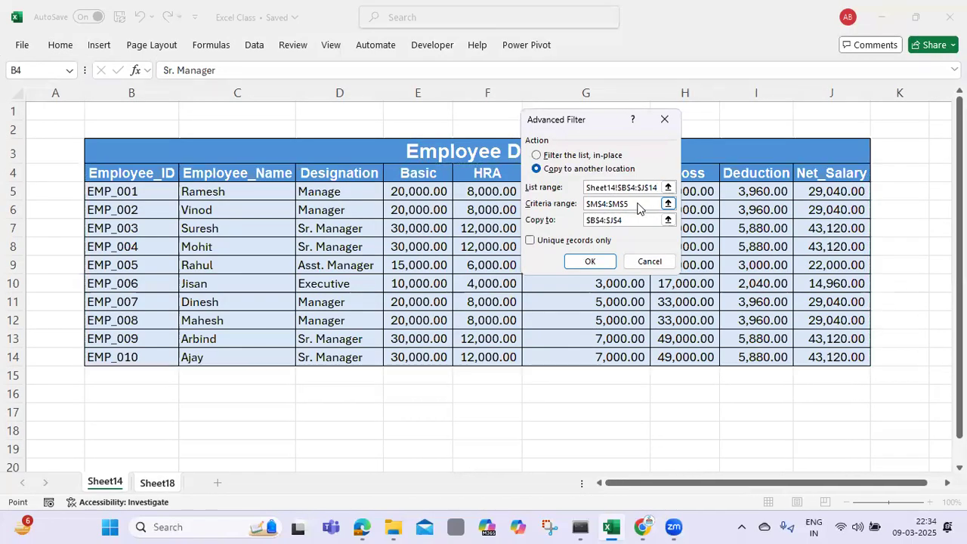
{"action": "key", "text": "BackSpace"}
{"action": "key", "text": "BackSpace"}
{"action": "key", "text": "BackSpace"}
{"action": "key", "text": "BackSpace"}
{"action": "key", "text": "BackSpace"}
{"action": "key", "text": "BackSpace"}
{"action": "key", "text": "BackSpace"}
{"action": "key", "text": "BackSpace"}
{"action": "key", "text": "BackSpace"}
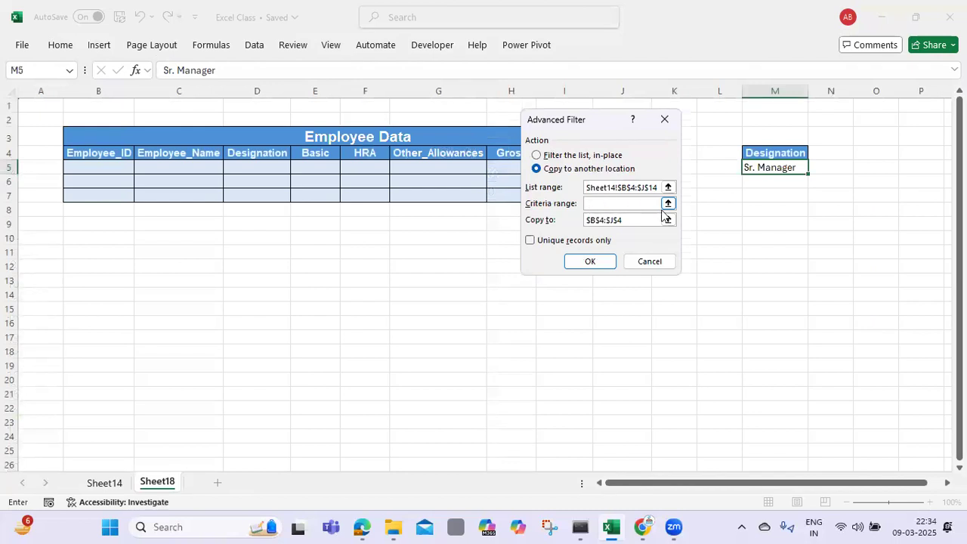
{"action": "left_click_drag", "start_coordinate": [767, 148], "coordinate": [771, 167]}
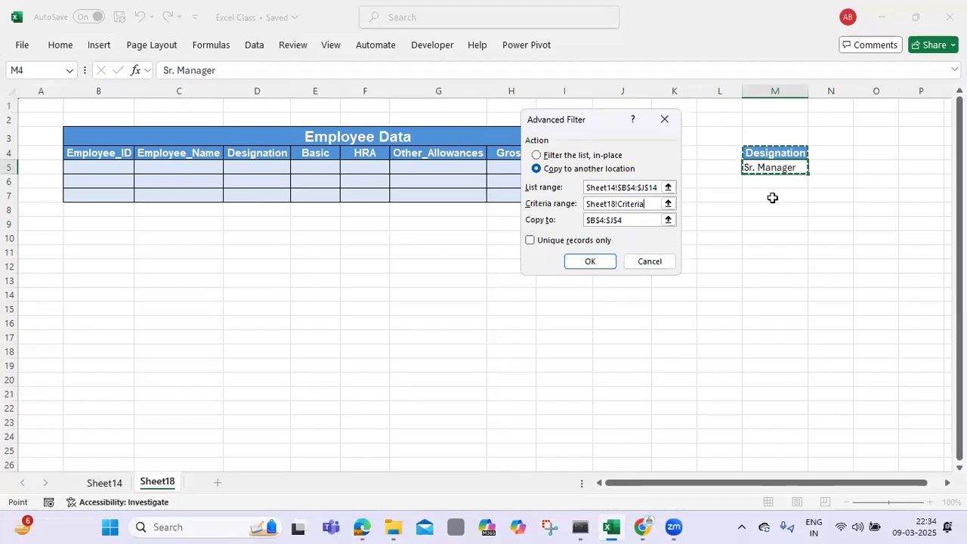
Set the copy-to range to the output table's headings in Sheet18 cells B4:J4 and run the filter.
{"action": "left_click", "coordinate": [630, 217]}
{"action": "key", "text": "BackSpace"}
{"action": "key", "text": "BackSpace"}
{"action": "key", "text": "BackSpace"}
{"action": "key", "text": "BackSpace"}
{"action": "key", "text": "BackSpace"}
{"action": "key", "text": "BackSpace"}
{"action": "key", "text": "BackSpace"}
{"action": "key", "text": "BackSpace"}
{"action": "key", "text": "BackSpace"}
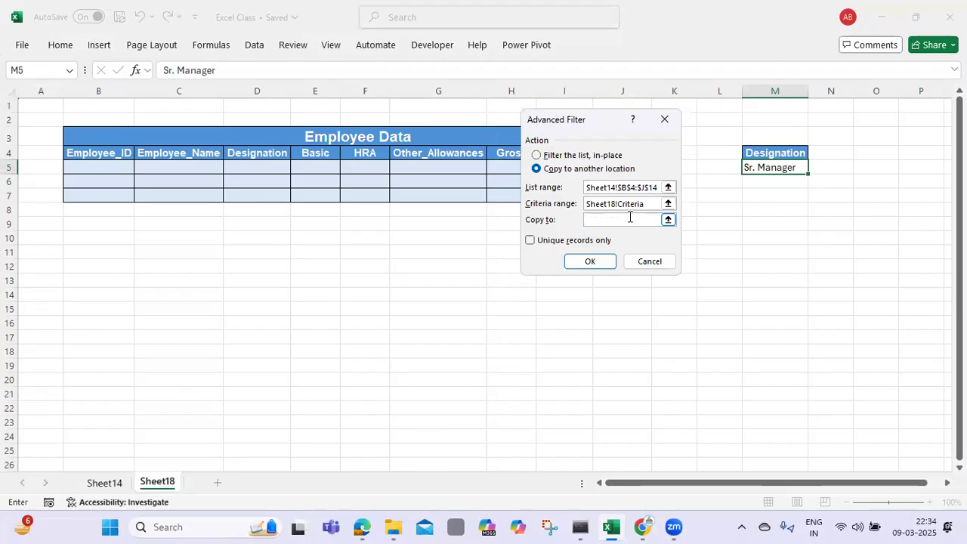
{"action": "left_click_drag", "start_coordinate": [93, 150], "coordinate": [617, 156]}
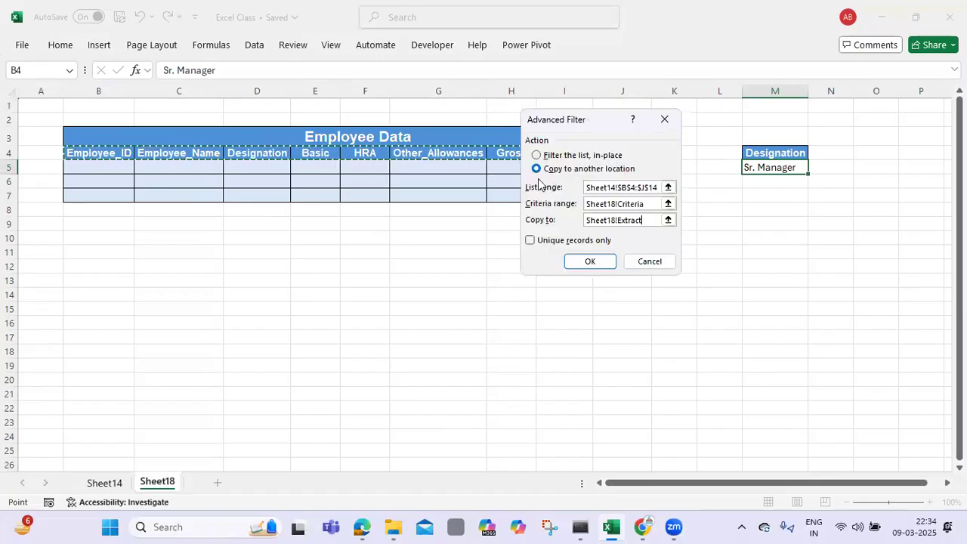
{"action": "left_click", "coordinate": [589, 262]}
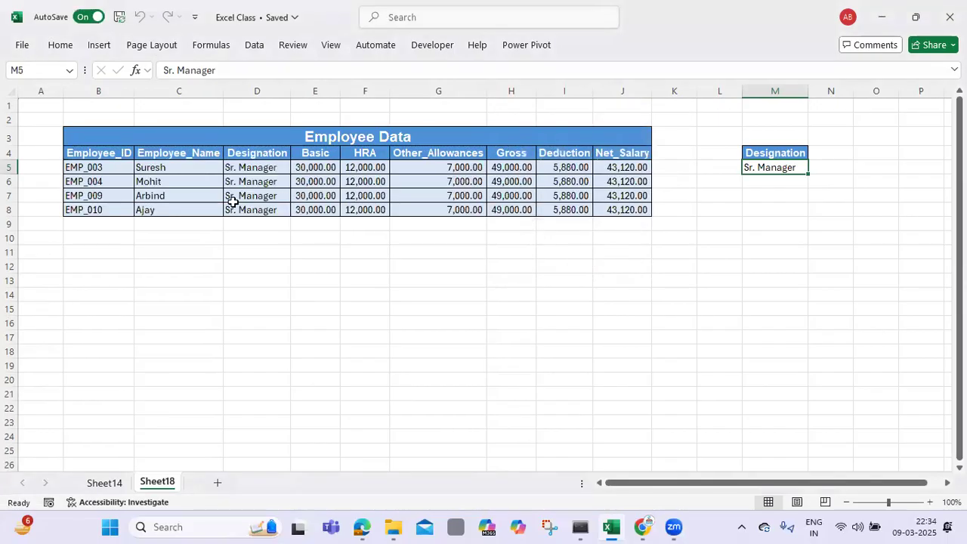
{"action": "left_click_drag", "start_coordinate": [261, 162], "coordinate": [261, 207]}
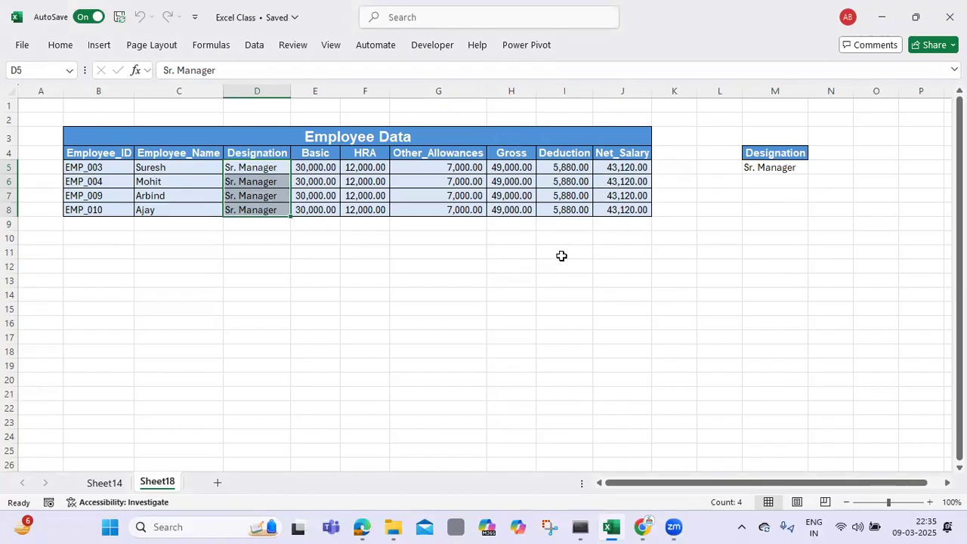
{"action": "key", "text": "ctrl+v"}
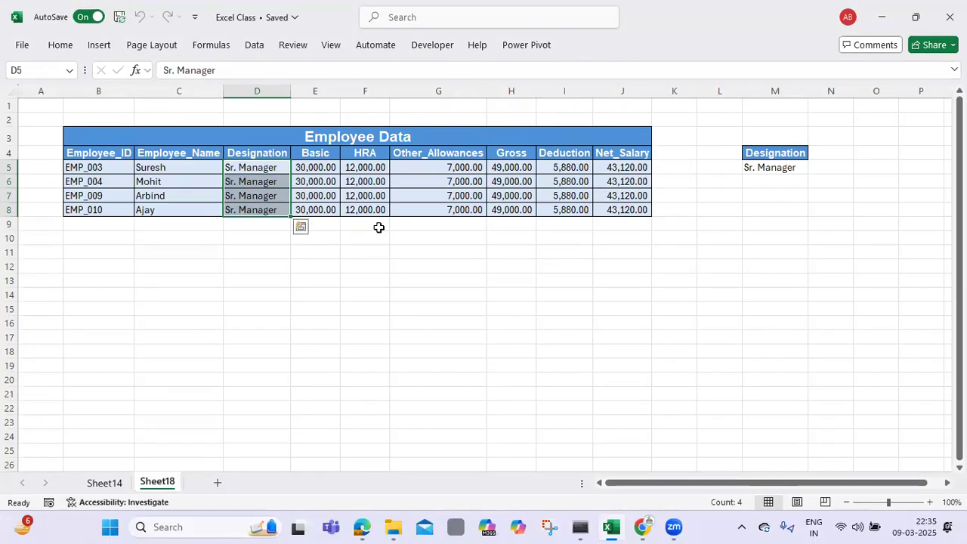
{"action": "left_click", "coordinate": [378, 226]}
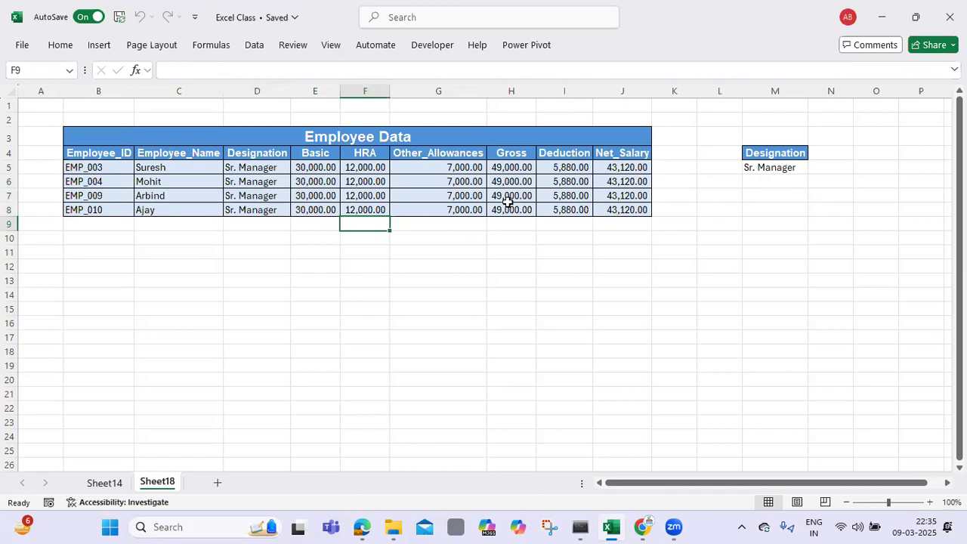
Change the Designation criterion in cell M5 to Manager.
{"action": "left_click", "coordinate": [772, 167]}
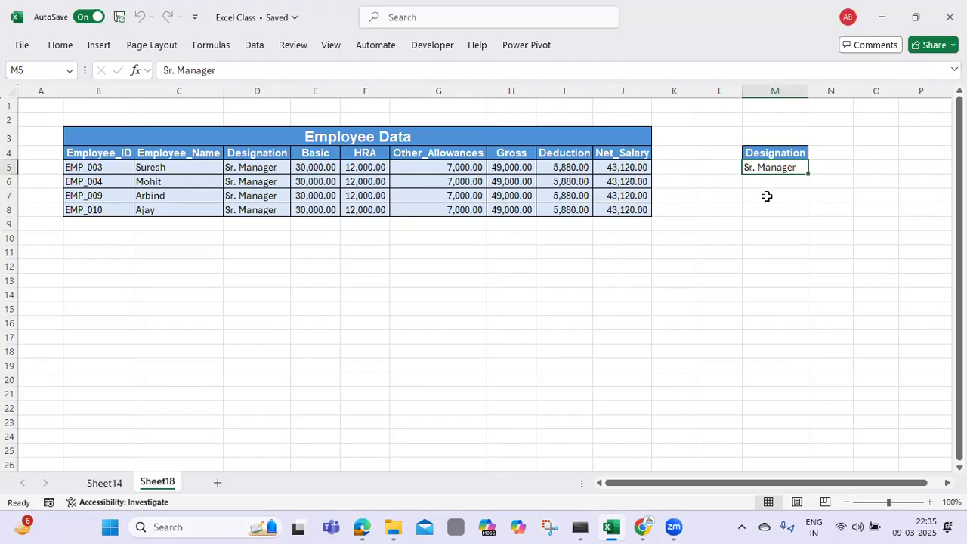
{"action": "type", "text": "Manager"}
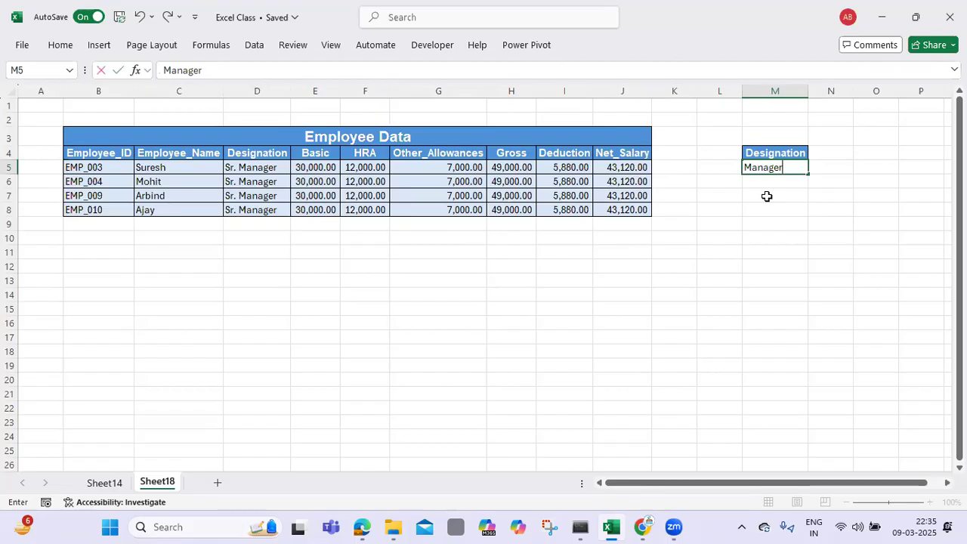
{"action": "key", "text": "Return"}
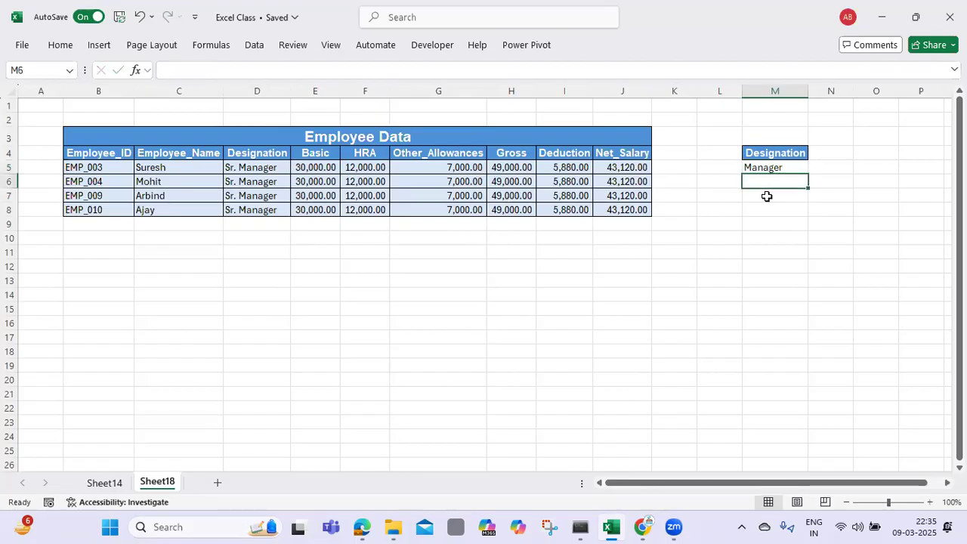
Examine the extracted record in row 5 across its columns against the changed Designation criterion.
{"action": "key", "text": "Up"}
{"action": "key", "text": "Left"}
{"action": "key", "text": "Left"}
{"action": "key", "text": "Left"}
{"action": "key", "text": "Left"}
{"action": "key", "text": "Left"}
{"action": "key", "text": "Left"}
{"action": "key", "text": "Left"}
{"action": "key", "text": "Left"}
{"action": "key", "text": "Left"}
{"action": "key", "text": "Left"}
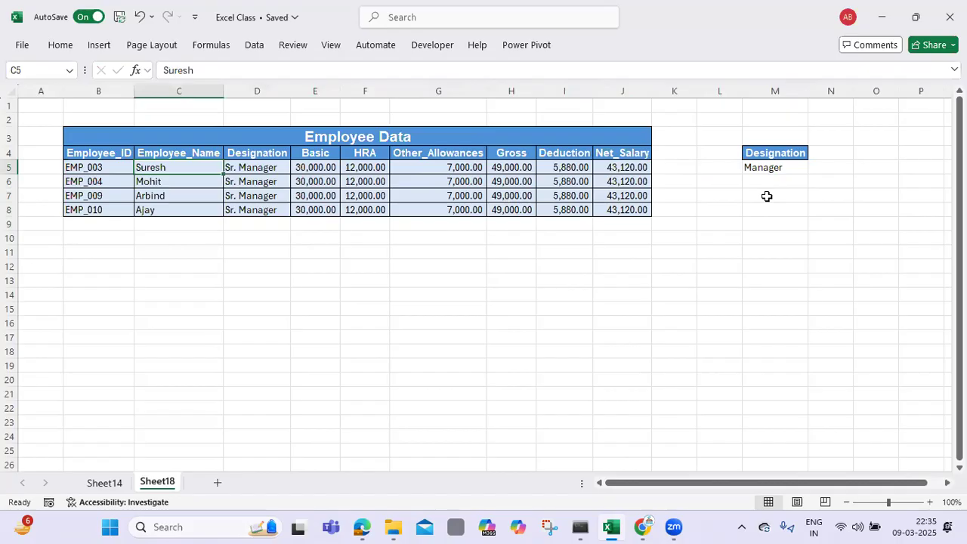
{"action": "key", "text": "Right"}
{"action": "key", "text": "Right"}
{"action": "key", "text": "Right"}
{"action": "key", "text": "Right"}
{"action": "key", "text": "Right"}
{"action": "key", "text": "Right"}
{"action": "key", "text": "Right"}
{"action": "key", "text": "Right"}
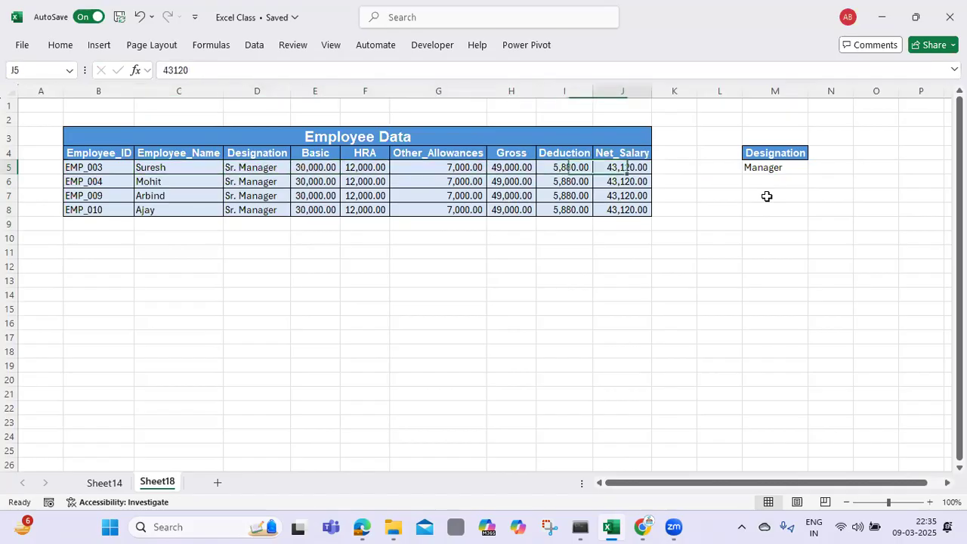
{"action": "key", "text": "Right"}
{"action": "key", "text": "Right"}
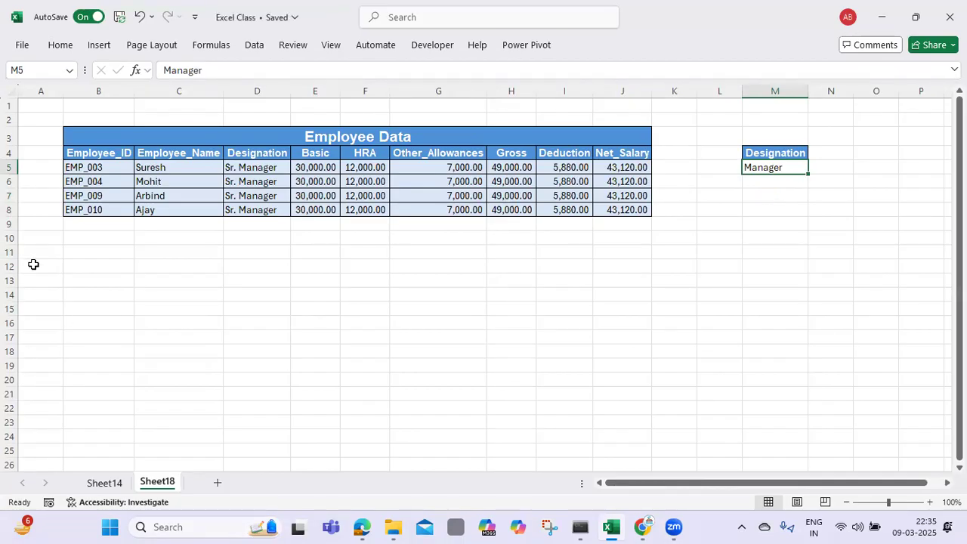
Clear the extracted records from cells B5:J8 of the Employee Data table and select the Designation heading in M4.
{"action": "left_click_drag", "start_coordinate": [91, 165], "coordinate": [635, 218]}
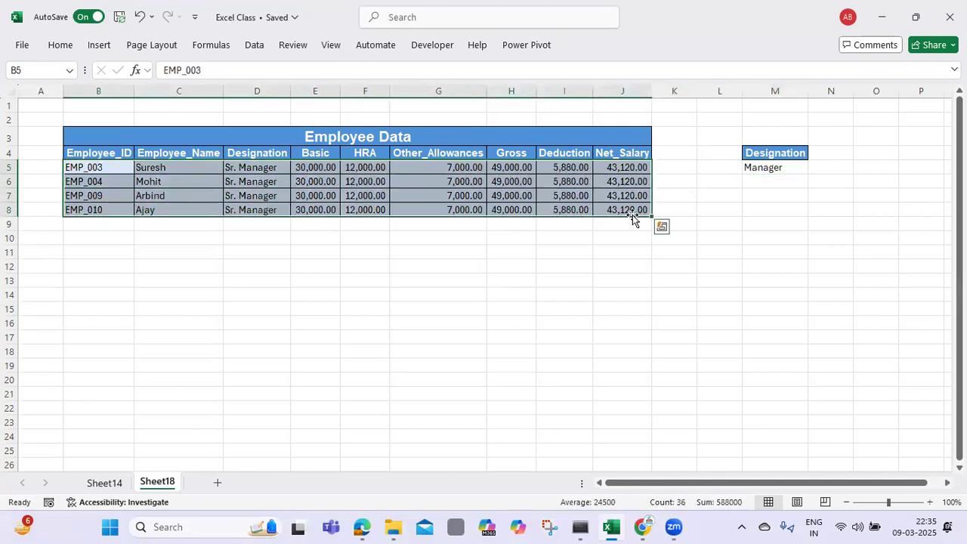
{"action": "key", "text": "Delete"}
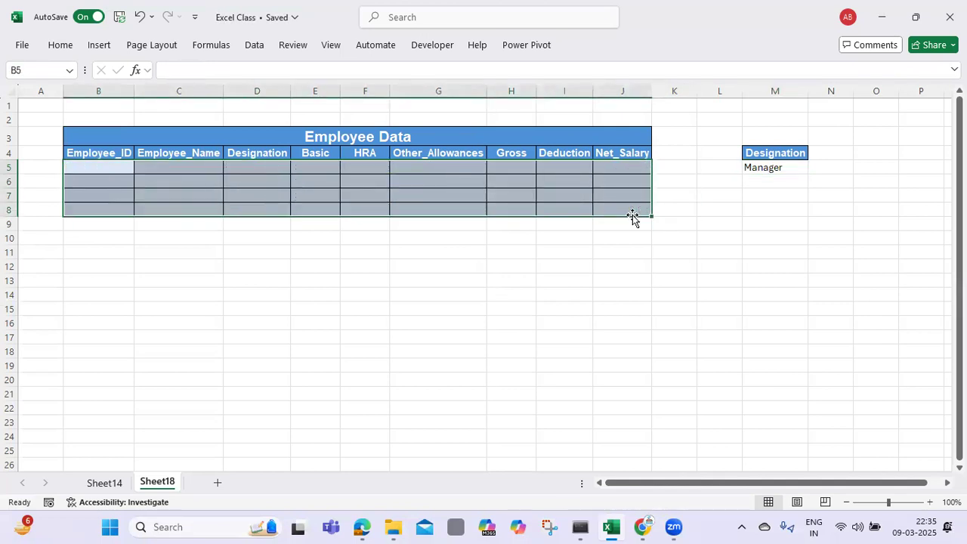
{"action": "left_click", "coordinate": [96, 165]}
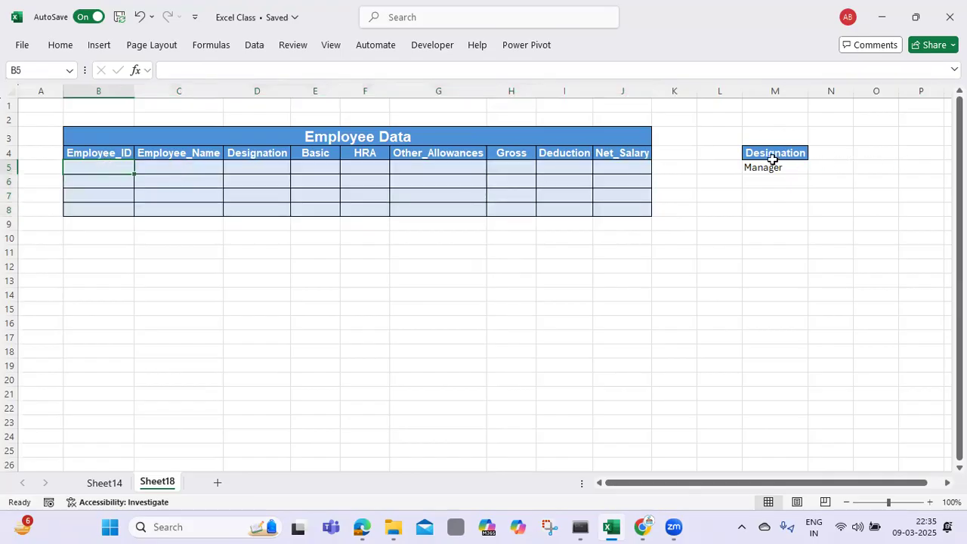
{"action": "left_click", "coordinate": [771, 155]}
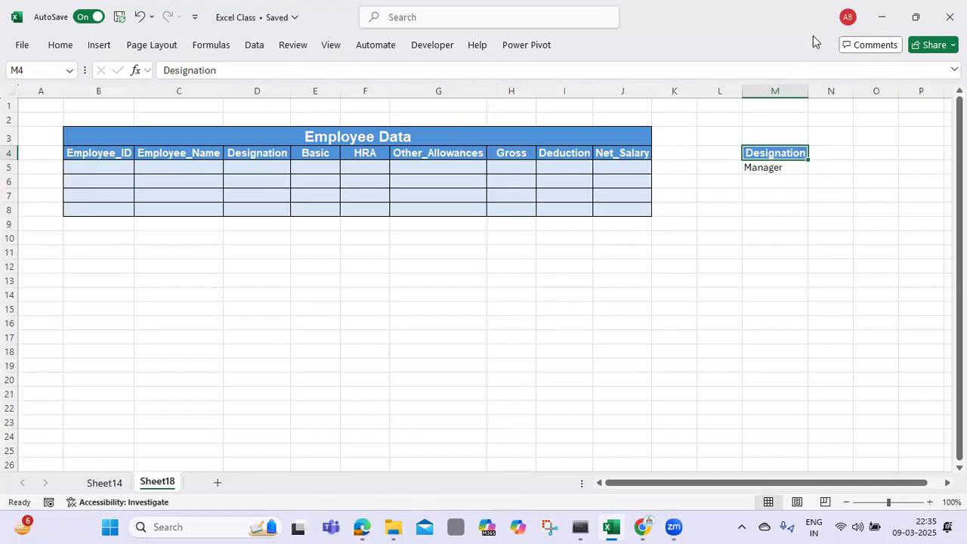
Disable and re-enable the Developer tab in Excel's ribbon customization options, then apply the options.
{"action": "left_click", "coordinate": [430, 47]}
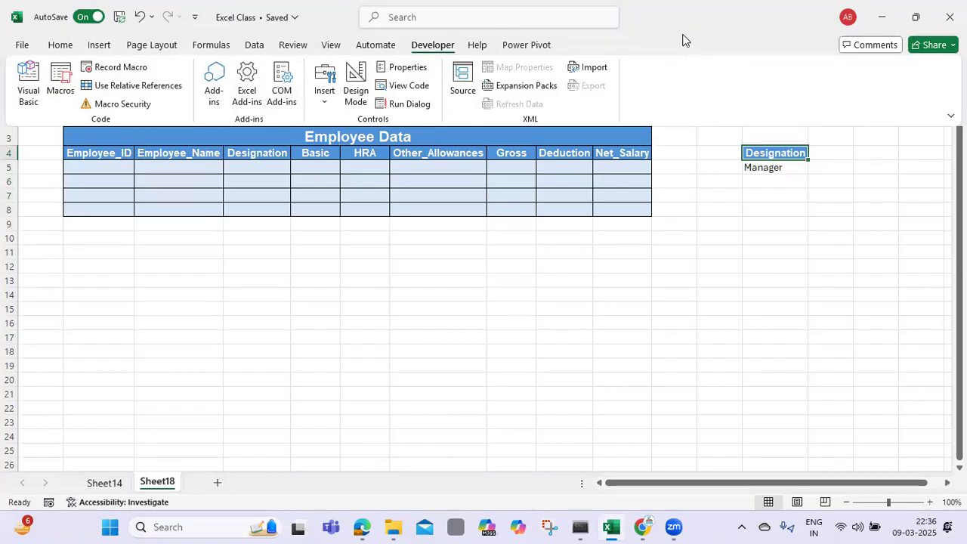
{"action": "key", "text": "ctrl+F1"}
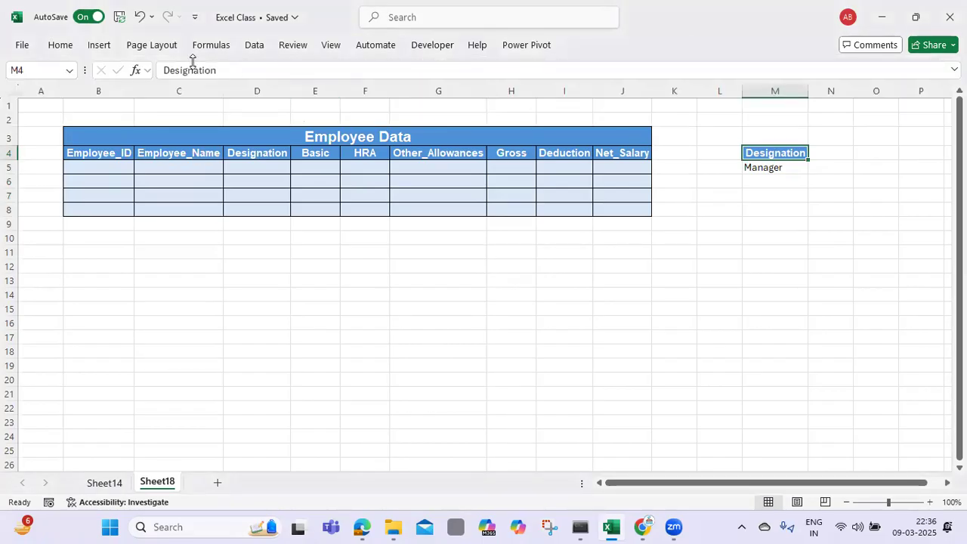
{"action": "left_click", "coordinate": [434, 45]}
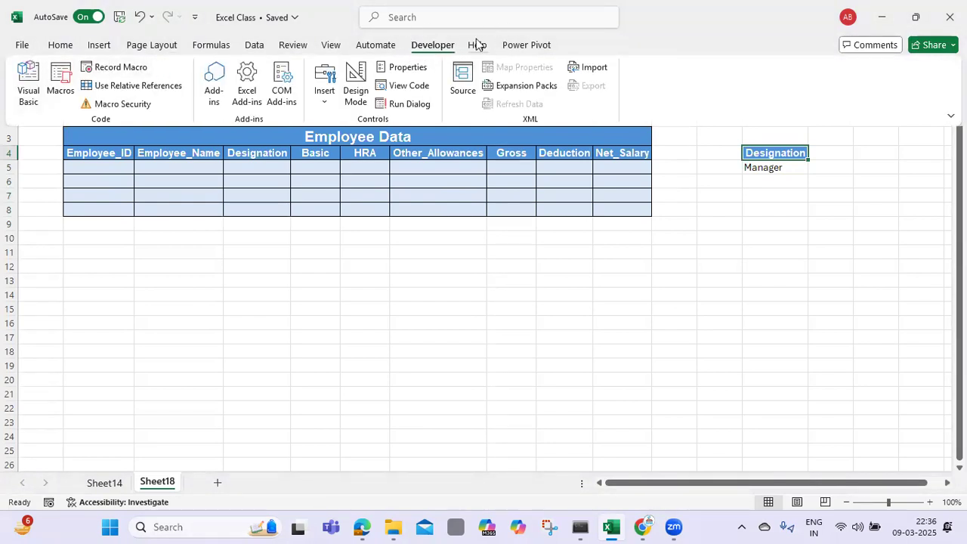
{"action": "left_click", "coordinate": [22, 45]}
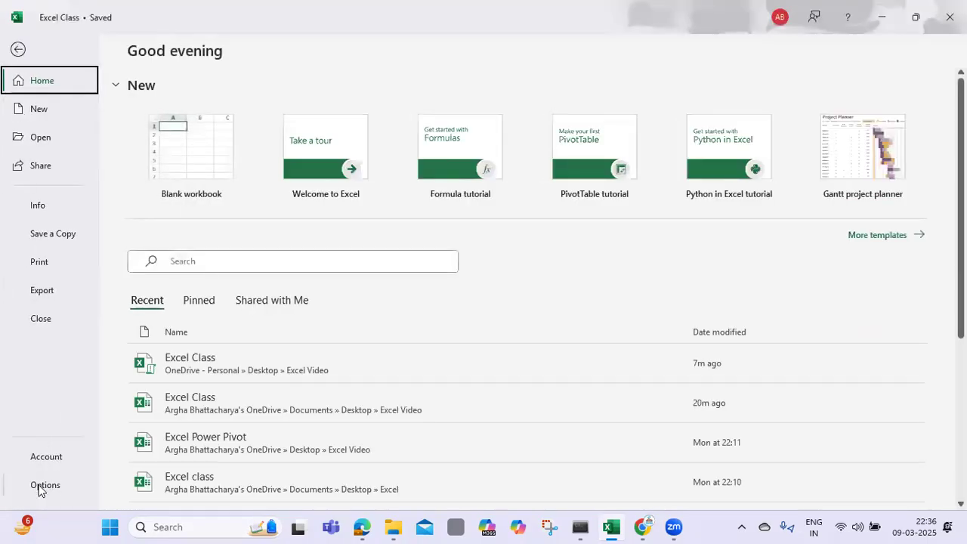
{"action": "left_click", "coordinate": [38, 488]}
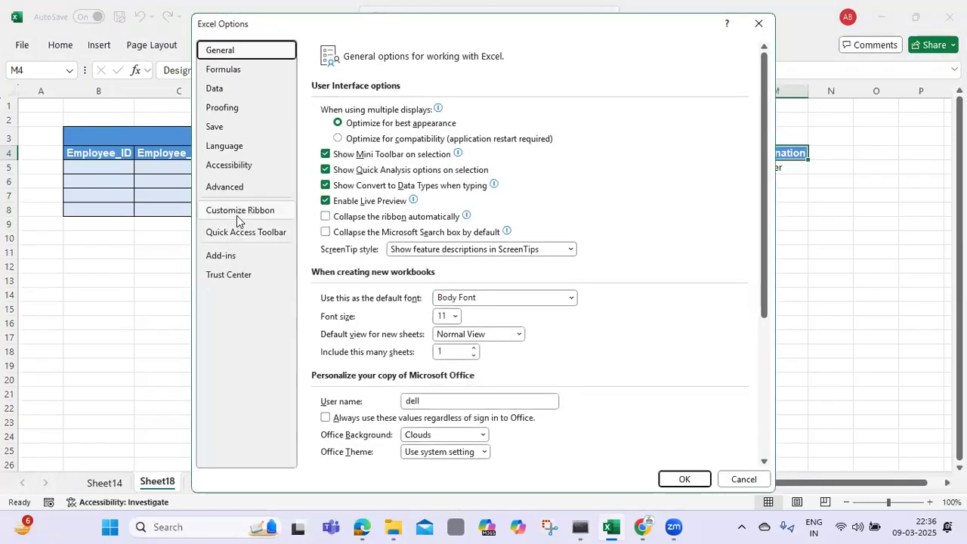
{"action": "left_click", "coordinate": [239, 211]}
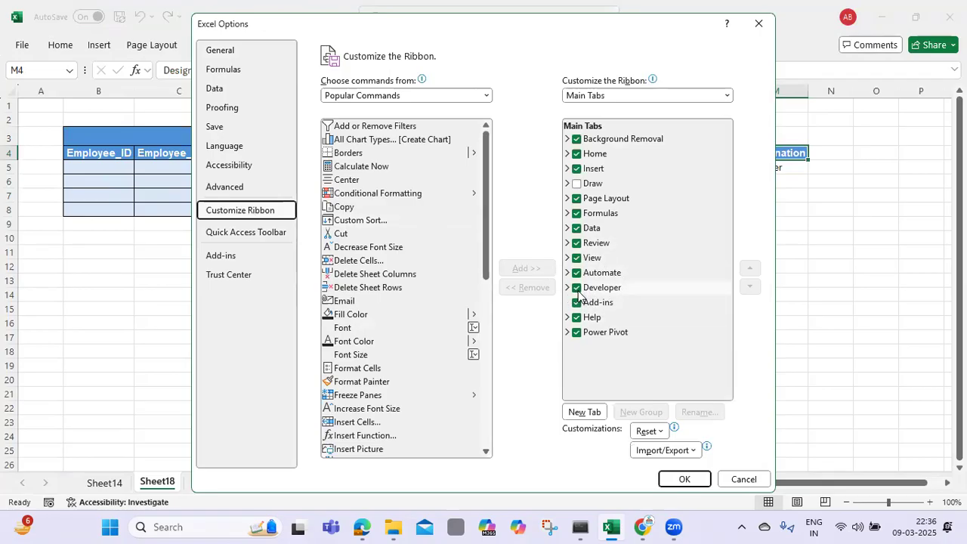
{"action": "left_click", "coordinate": [577, 288]}
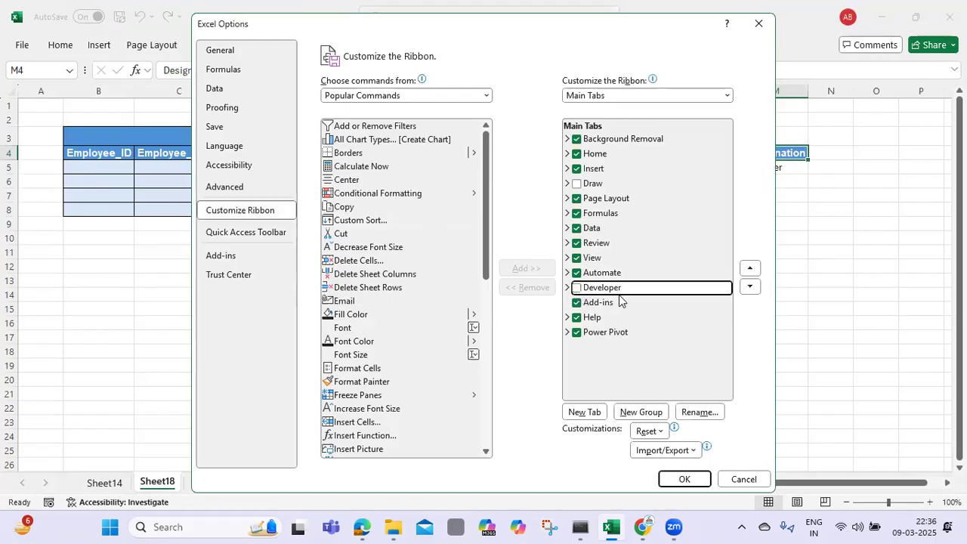
{"action": "left_click", "coordinate": [578, 288]}
{"action": "left_click", "coordinate": [685, 480]}
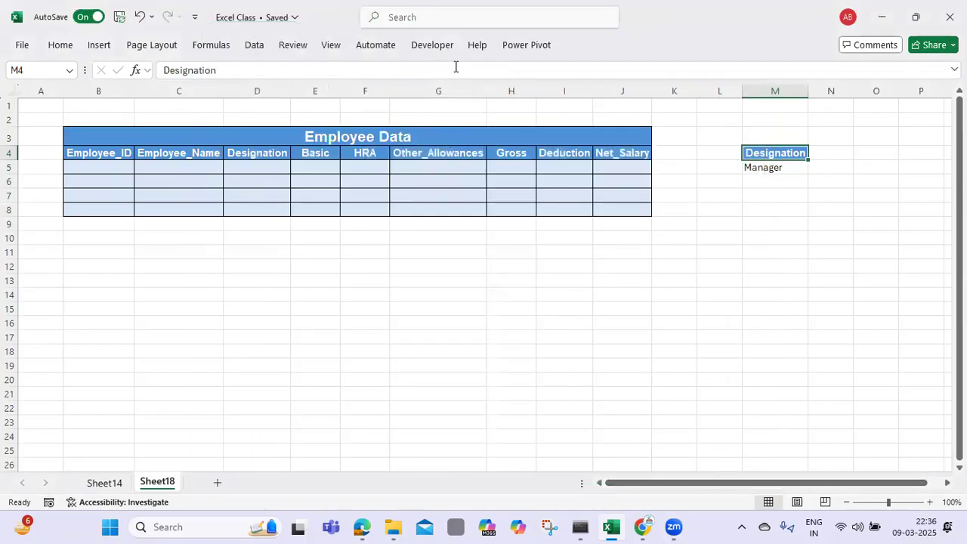
Start recording a macro named Ad_Filter in This Workbook with shortcut Ctrl+Shift+A and the description "For Advance Filter".
{"action": "left_click", "coordinate": [435, 47]}
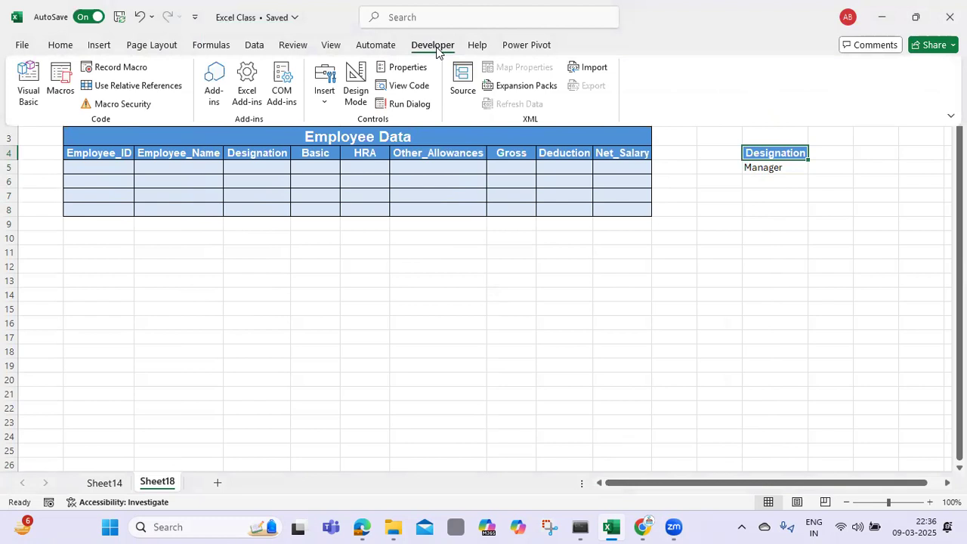
{"action": "left_click", "coordinate": [87, 70]}
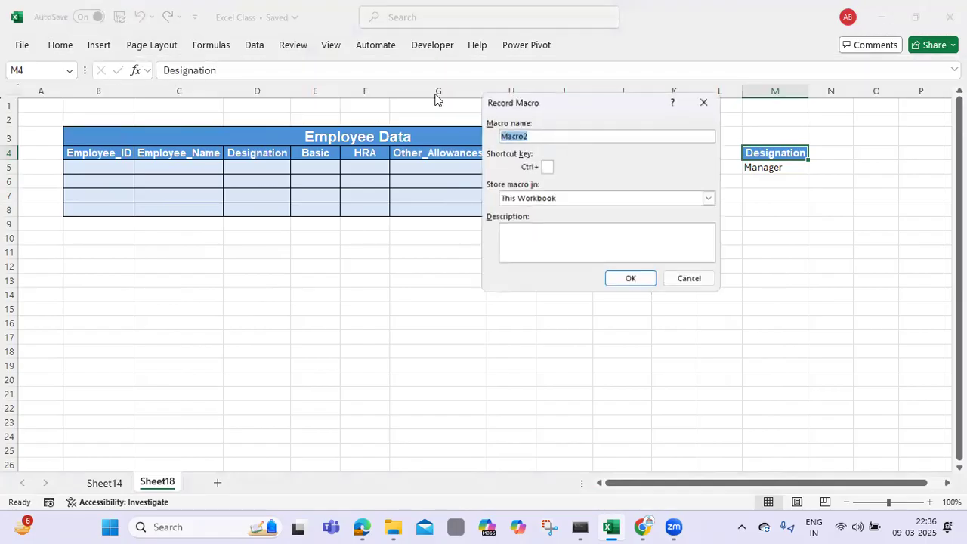
{"action": "left_click_drag", "start_coordinate": [571, 95], "coordinate": [620, 136]}
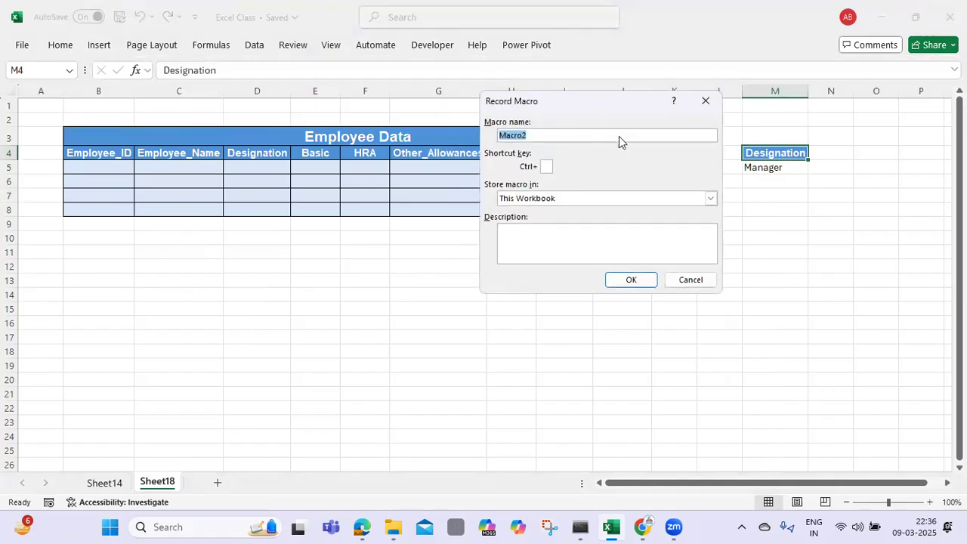
{"action": "key", "text": "BackSpace"}
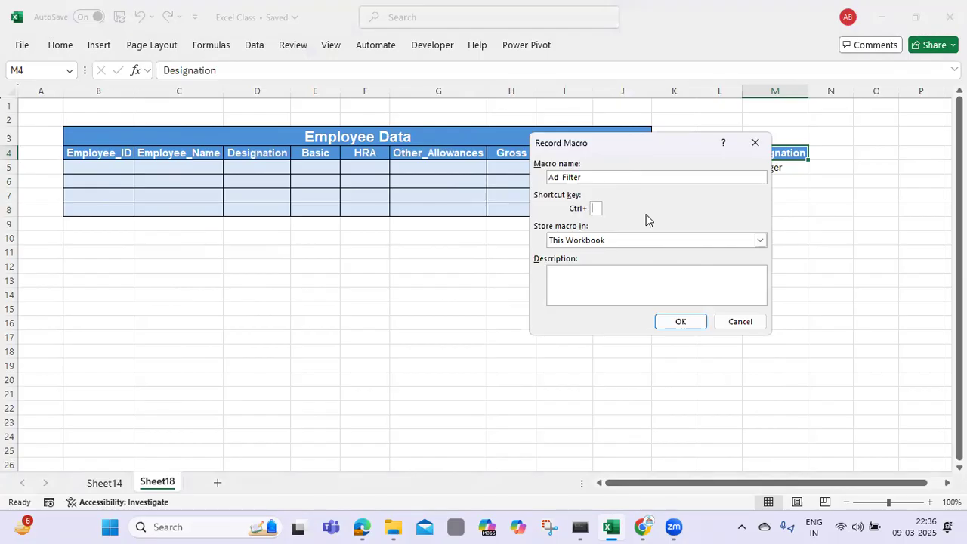
{"action": "type", "text": "A"}
{"action": "left_click", "coordinate": [597, 241]}
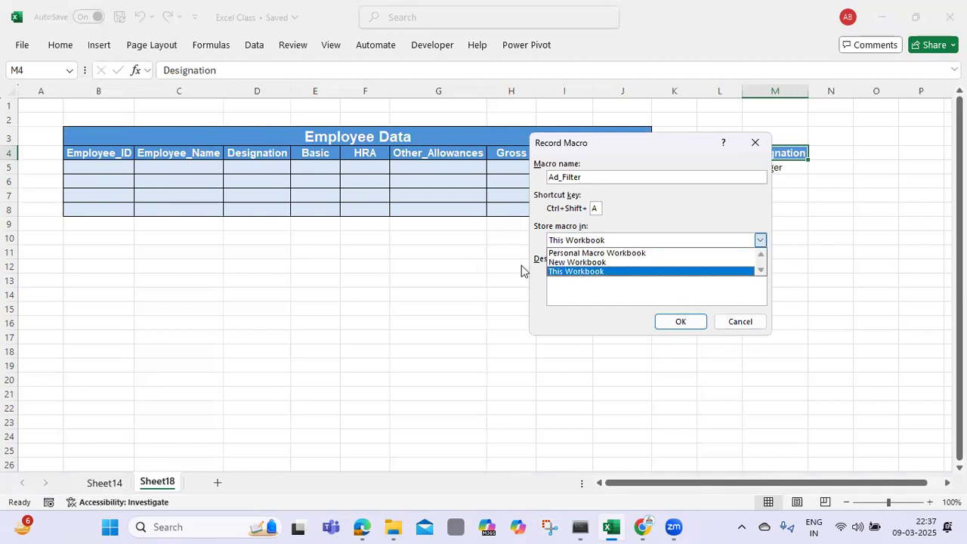
{"action": "left_click", "coordinate": [581, 272]}
{"action": "left_click", "coordinate": [577, 278]}
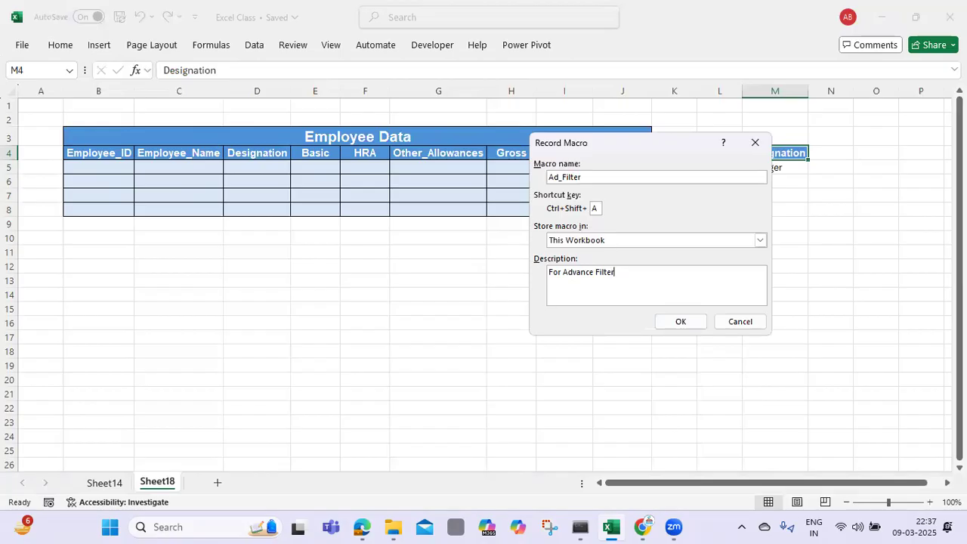
{"action": "left_click", "coordinate": [680, 321]}
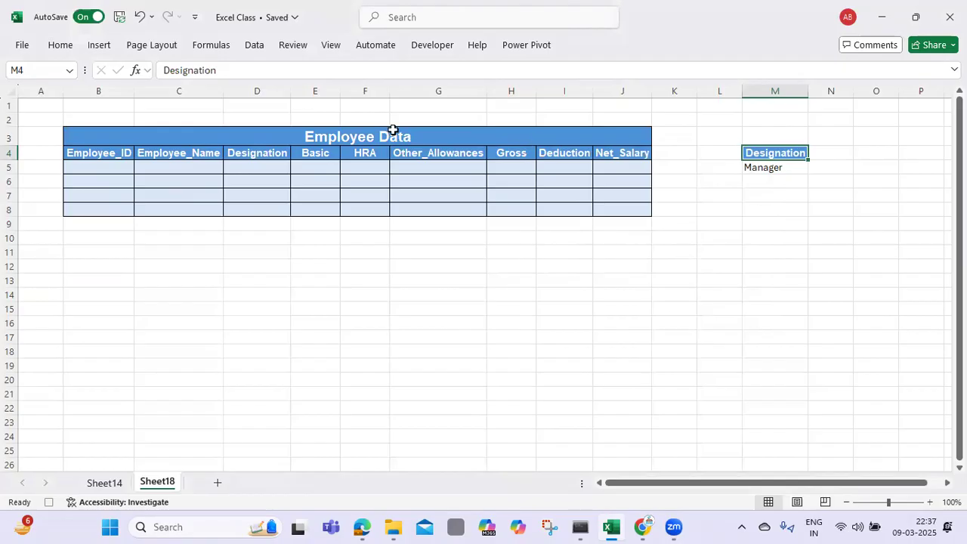
Start an Advanced Filter that copies to another location, with the list range Sheet14!$B$4:$J$14.
{"action": "left_click", "coordinate": [254, 46]}
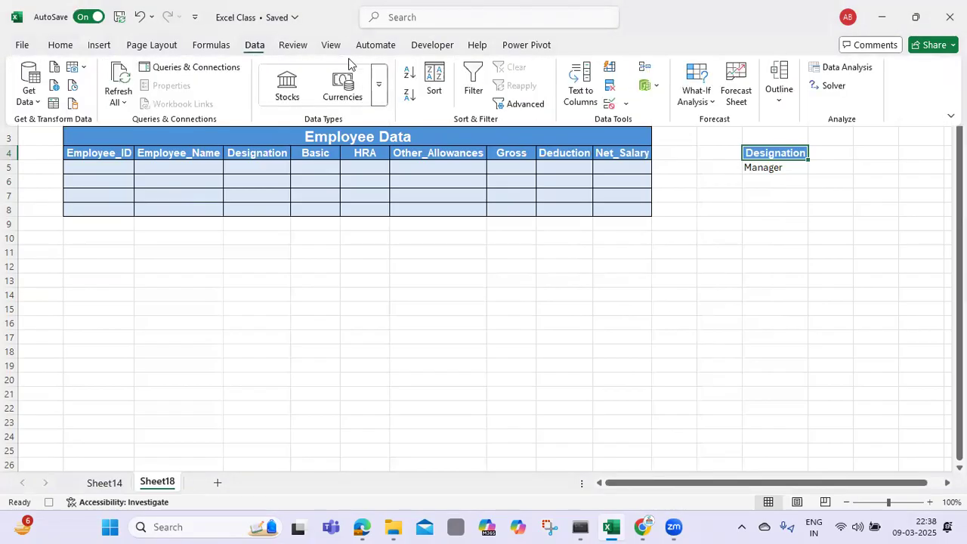
{"action": "left_click", "coordinate": [527, 106]}
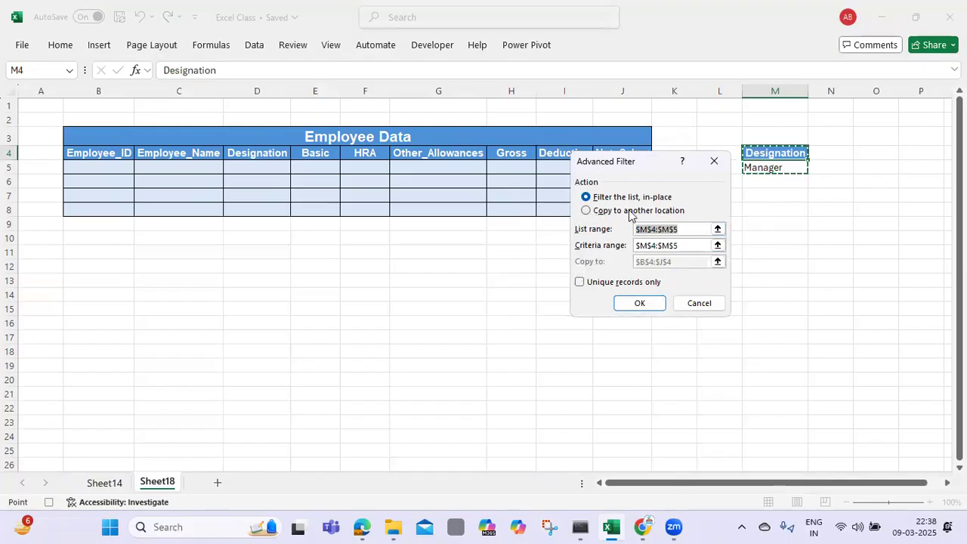
{"action": "left_click", "coordinate": [588, 212]}
{"action": "left_click", "coordinate": [688, 229]}
{"action": "key", "text": "BackSpace"}
{"action": "key", "text": "BackSpace"}
{"action": "key", "text": "BackSpace"}
{"action": "key", "text": "BackSpace"}
{"action": "key", "text": "BackSpace"}
{"action": "key", "text": "BackSpace"}
{"action": "key", "text": "BackSpace"}
{"action": "key", "text": "BackSpace"}
{"action": "key", "text": "BackSpace"}
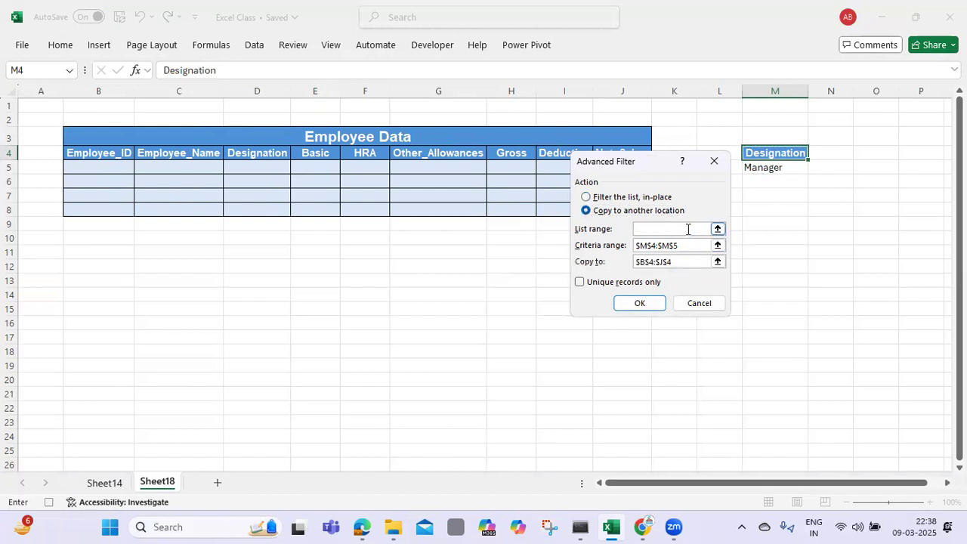
{"action": "left_click", "coordinate": [104, 482]}
{"action": "left_click_drag", "start_coordinate": [112, 173], "coordinate": [837, 352]}
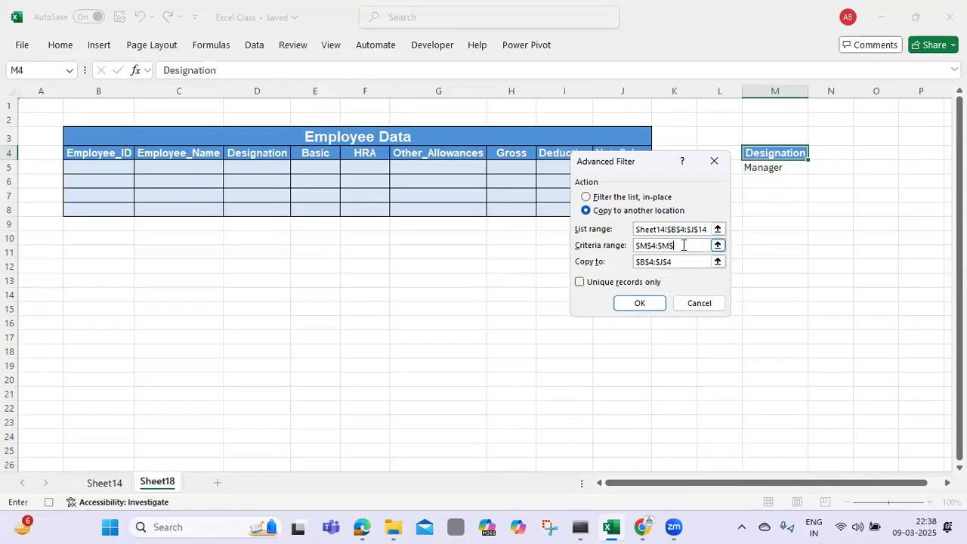
Replace the criteria range with the Designation heading and its Manager value in Sheet18 cells M4:M5.
{"action": "key", "text": "ctrl+a"}
{"action": "key", "text": "BackSpace"}
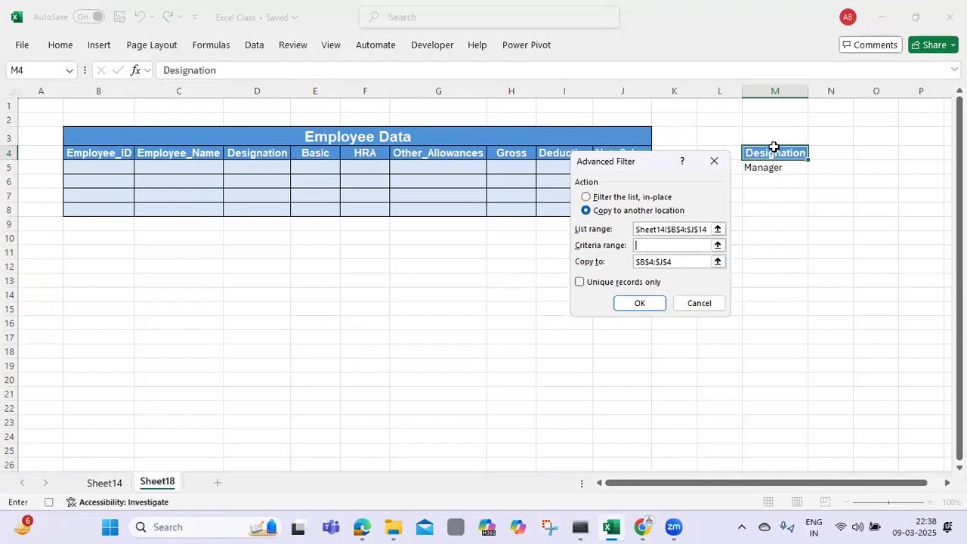
{"action": "left_click_drag", "start_coordinate": [771, 151], "coordinate": [771, 164]}
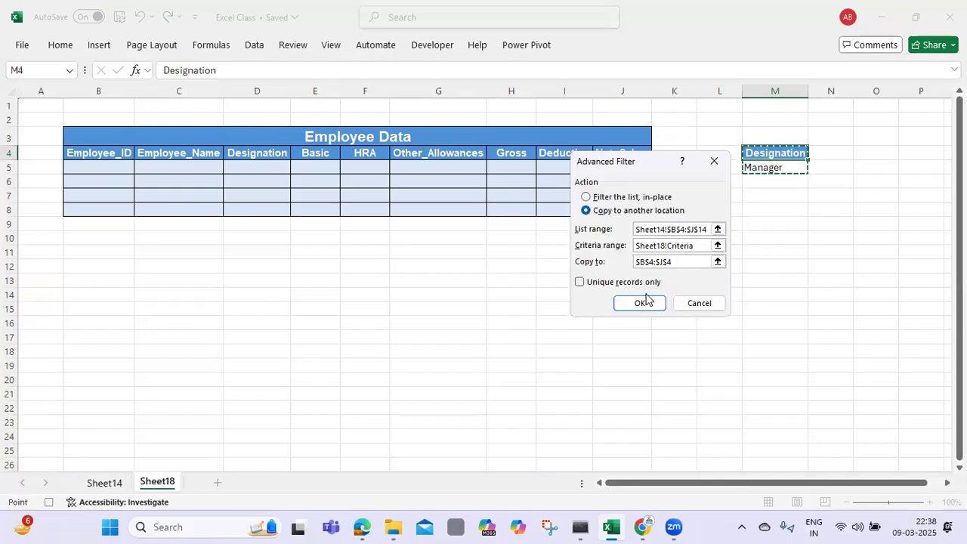
Replace the copy-to range with the Employee Data headings in Sheet18 cells B4:J4 and run the filter.
{"action": "left_click", "coordinate": [686, 262]}
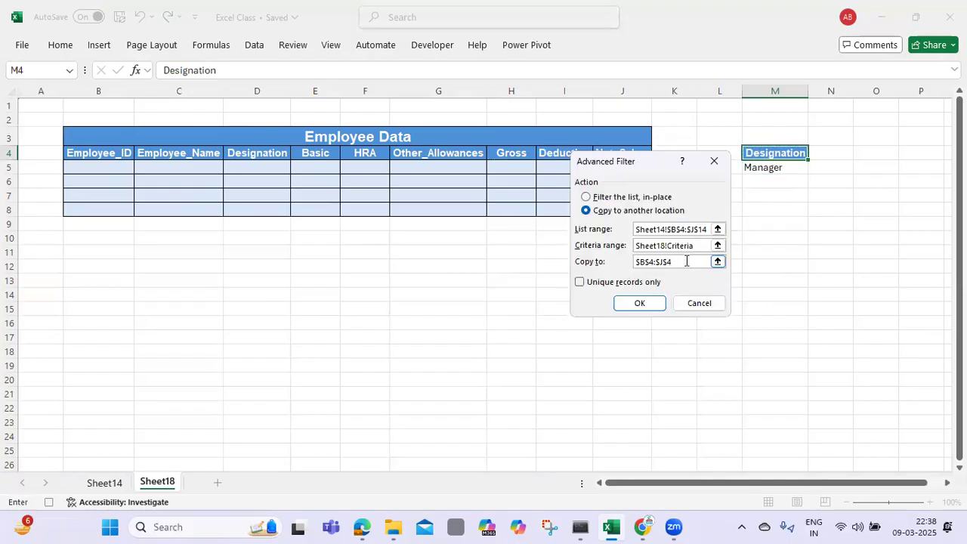
{"action": "key", "text": "BackSpace"}
{"action": "key", "text": "BackSpace"}
{"action": "key", "text": "BackSpace"}
{"action": "key", "text": "BackSpace"}
{"action": "key", "text": "BackSpace"}
{"action": "key", "text": "BackSpace"}
{"action": "key", "text": "BackSpace"}
{"action": "key", "text": "BackSpace"}
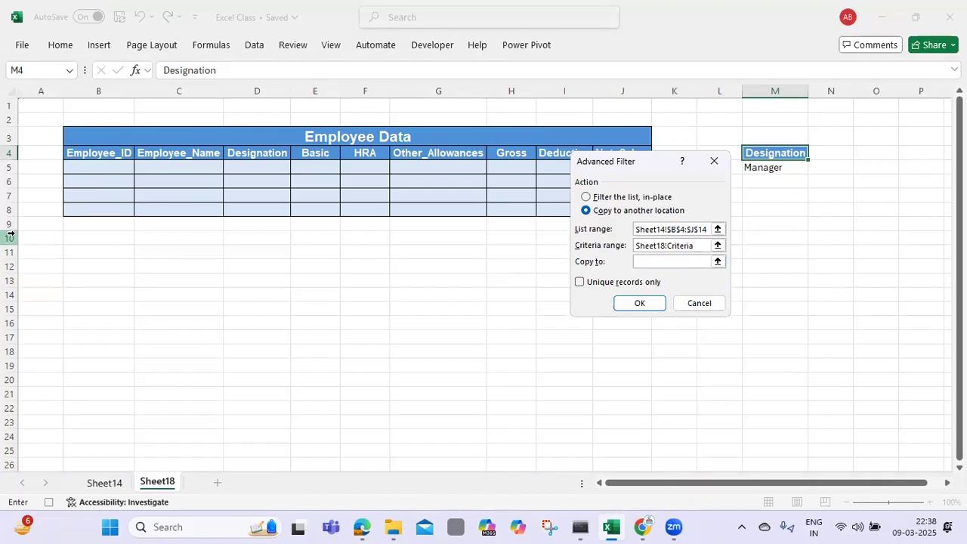
{"action": "left_click_drag", "start_coordinate": [83, 153], "coordinate": [621, 157]}
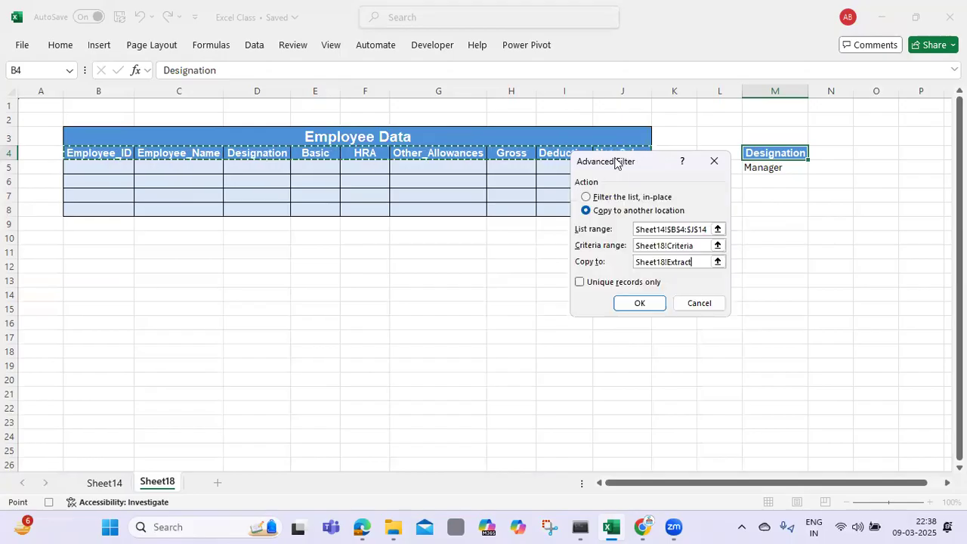
{"action": "left_click", "coordinate": [644, 305]}
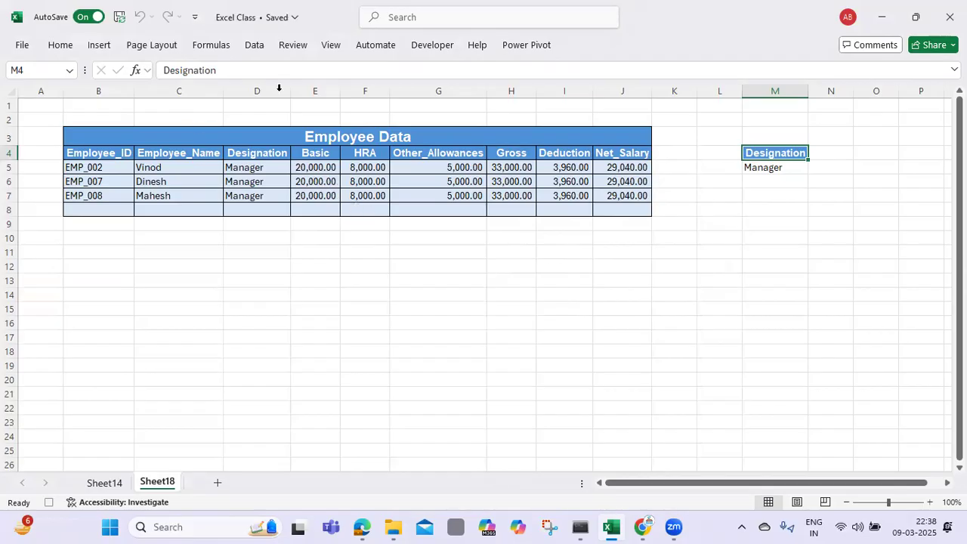
Stop recording the macro and select the Designation criterion in cell M5.
{"action": "left_click", "coordinate": [431, 45]}
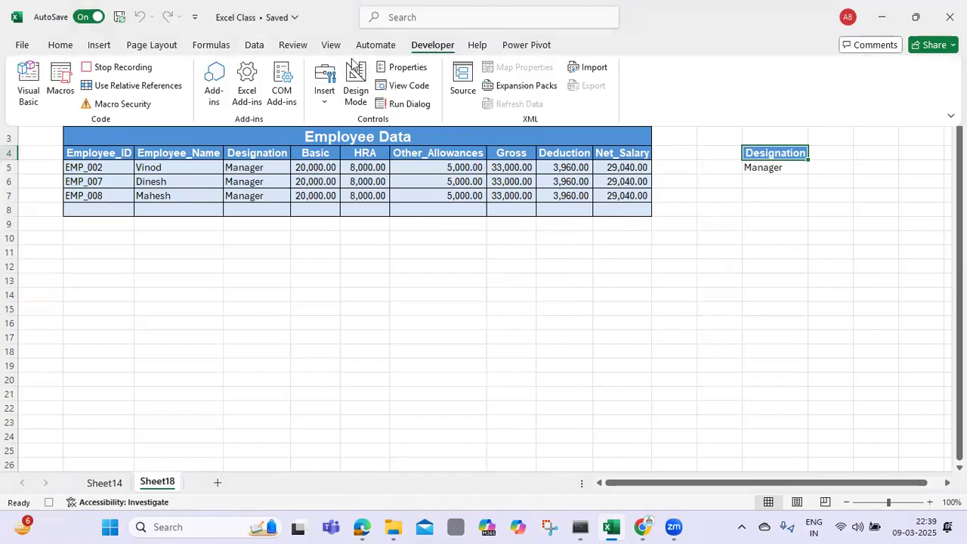
{"action": "left_click", "coordinate": [99, 69]}
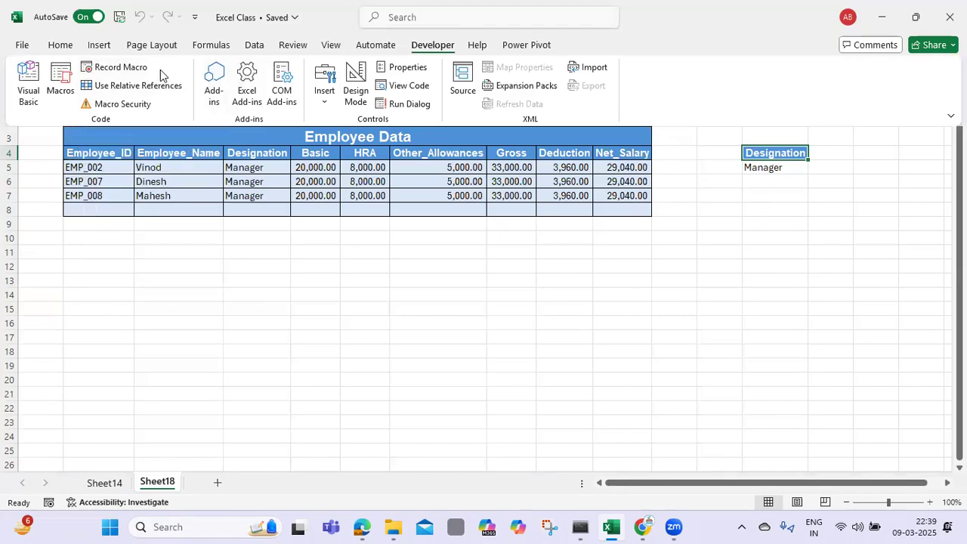
{"action": "left_click", "coordinate": [790, 188]}
{"action": "left_click", "coordinate": [776, 182]}
{"action": "left_click", "coordinate": [781, 168]}
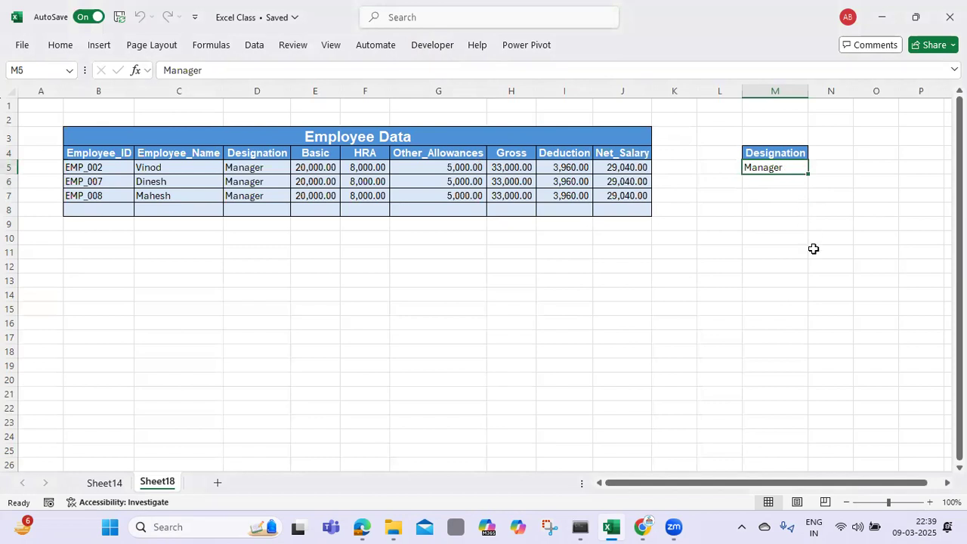
Set the Designation criterion in cell M5 to Sr. Manager and run the Ad_Filter macro.
{"action": "type", "text": "Sr. Manage"}
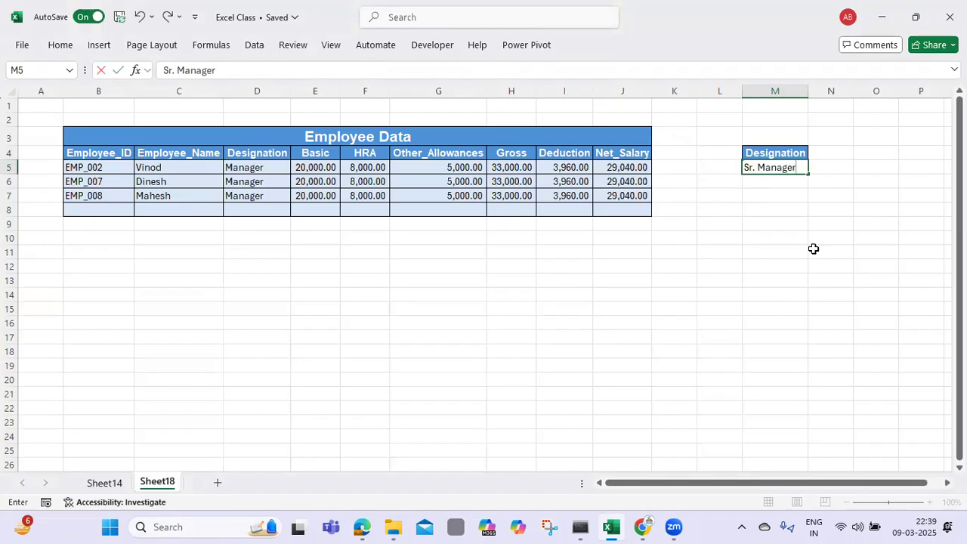
{"action": "key", "text": "Return"}
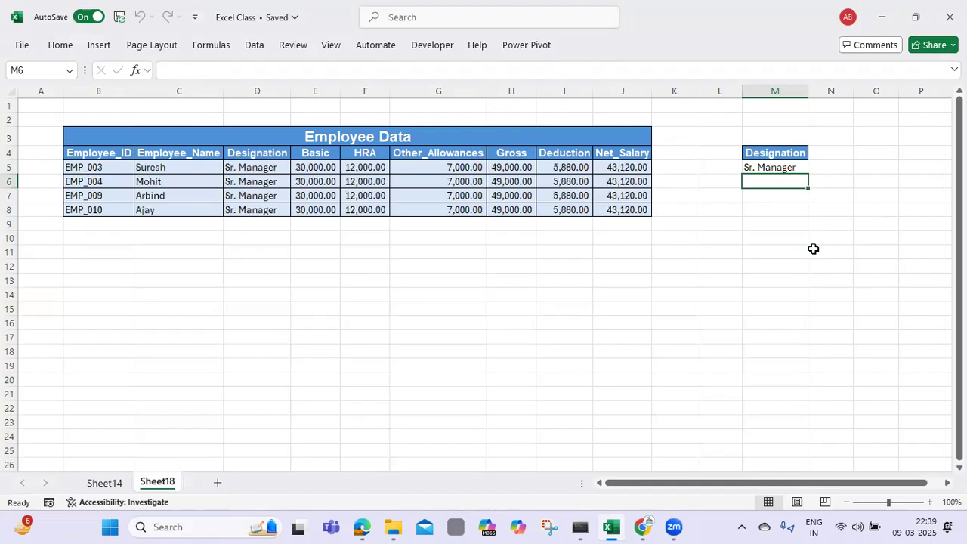
Examine the extracted records in the Sheet18 Employee Data table against the Sr. Manager criterion.
{"action": "key", "text": "Left"}
{"action": "key", "text": "Left"}
{"action": "key", "text": "Left"}
{"action": "key", "text": "Left"}
{"action": "key", "text": "Left"}
{"action": "key", "text": "Left"}
{"action": "key", "text": "Left"}
{"action": "key", "text": "Left"}
{"action": "key", "text": "Left"}
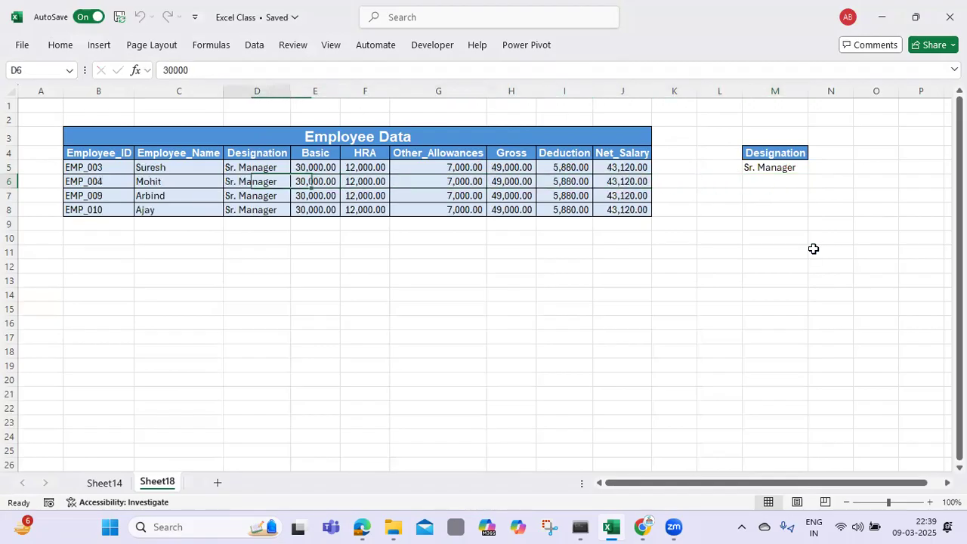
{"action": "key", "text": "Left"}
{"action": "key", "text": "Up"}
{"action": "key", "text": "Down"}
{"action": "key", "text": "Right"}
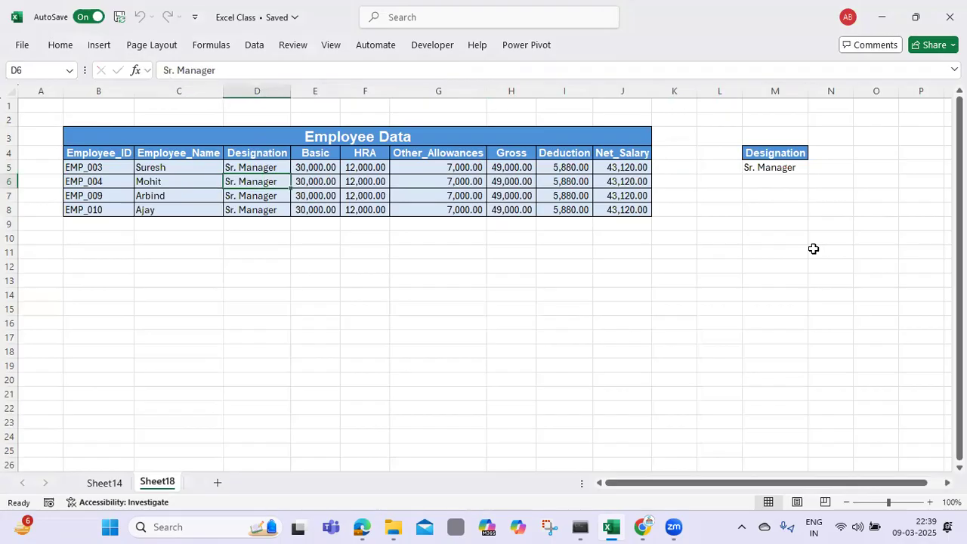
Check the designations on Sheet14, set the Sheet18 criterion in M5 to Executive and run the macro.
{"action": "left_click", "coordinate": [96, 483]}
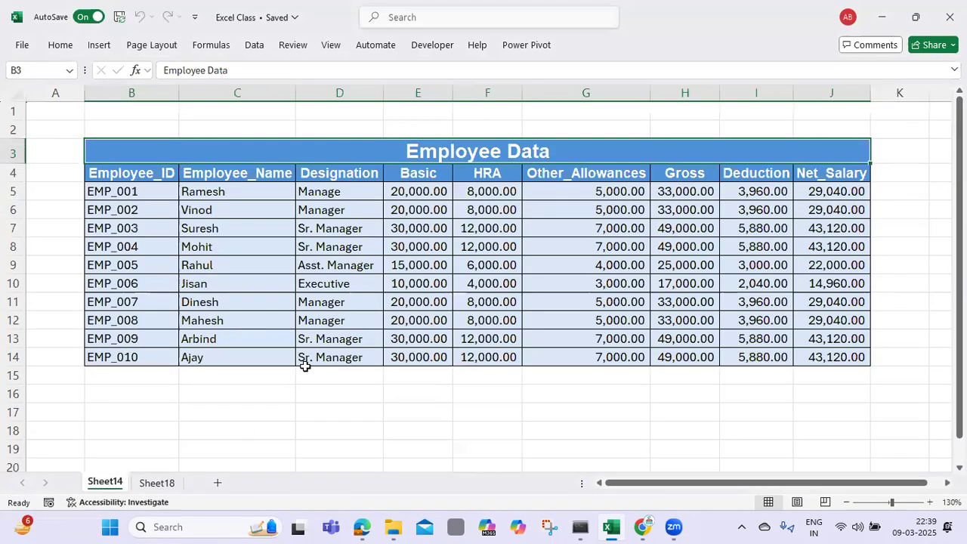
{"action": "left_click", "coordinate": [343, 282]}
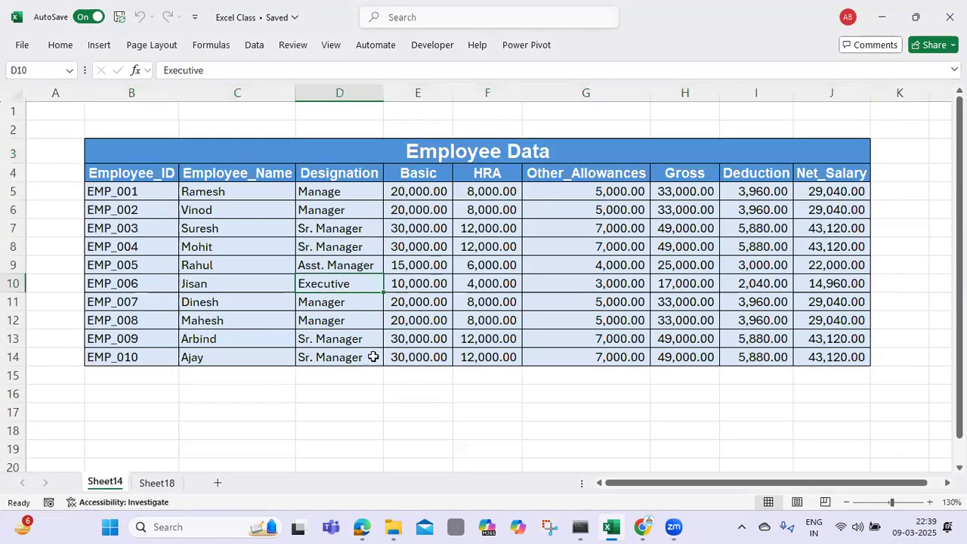
{"action": "left_click", "coordinate": [157, 484]}
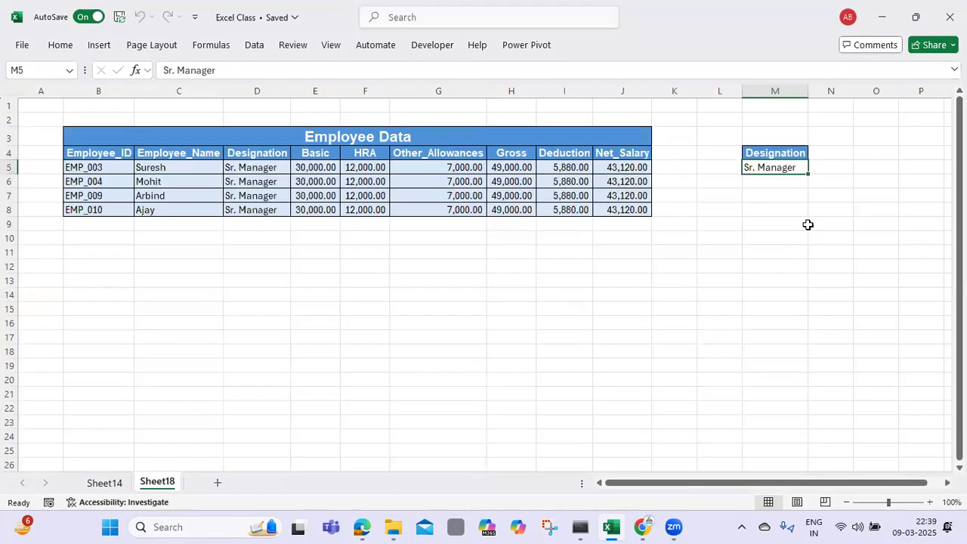
{"action": "type", "text": "Executive"}
{"action": "key", "text": "Return"}
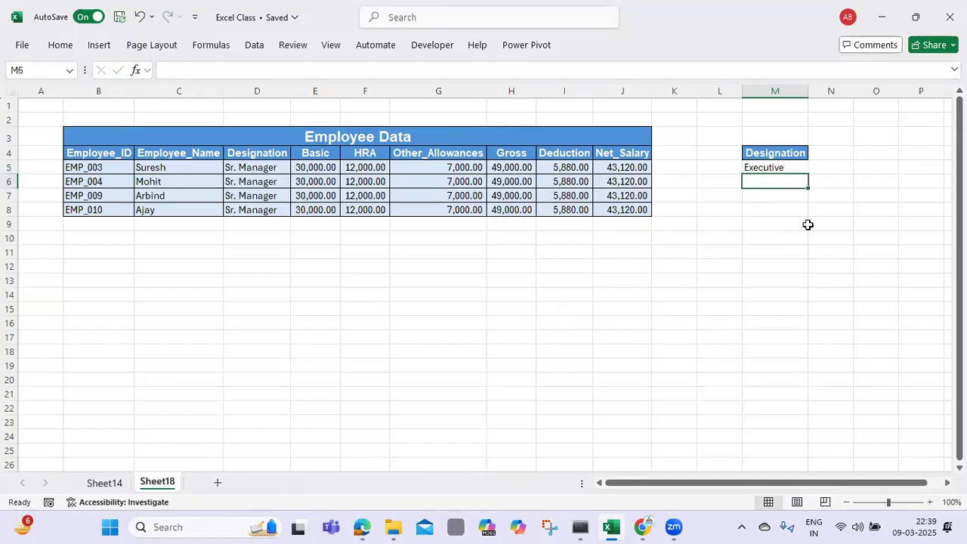
Examine the extracted record in the Sheet18 Employee Data table for the Executive designation.
{"action": "key", "text": "Left"}
{"action": "key", "text": "Left"}
{"action": "key", "text": "Left"}
{"action": "key", "text": "Left"}
{"action": "key", "text": "Left"}
{"action": "key", "text": "Left"}
{"action": "key", "text": "Left"}
{"action": "key", "text": "Left"}
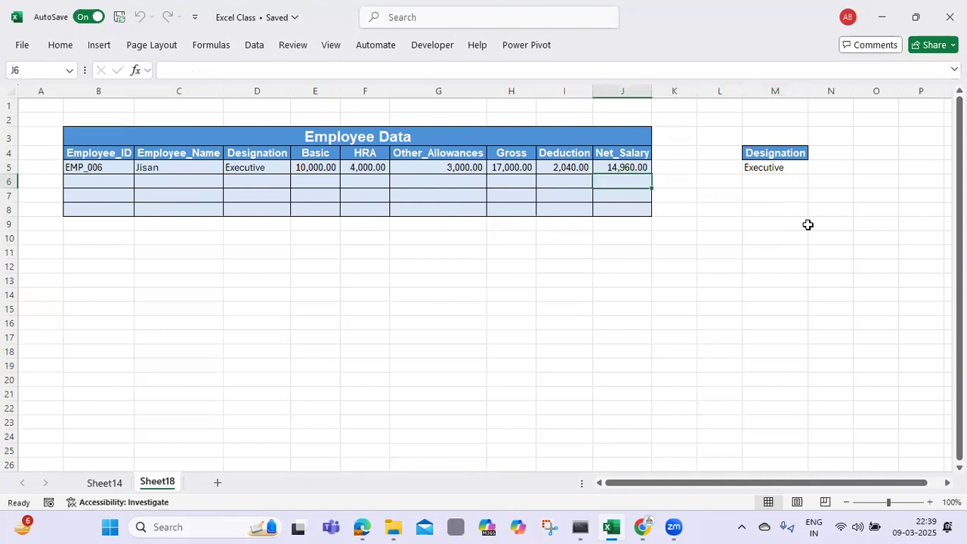
{"action": "key", "text": "Up"}
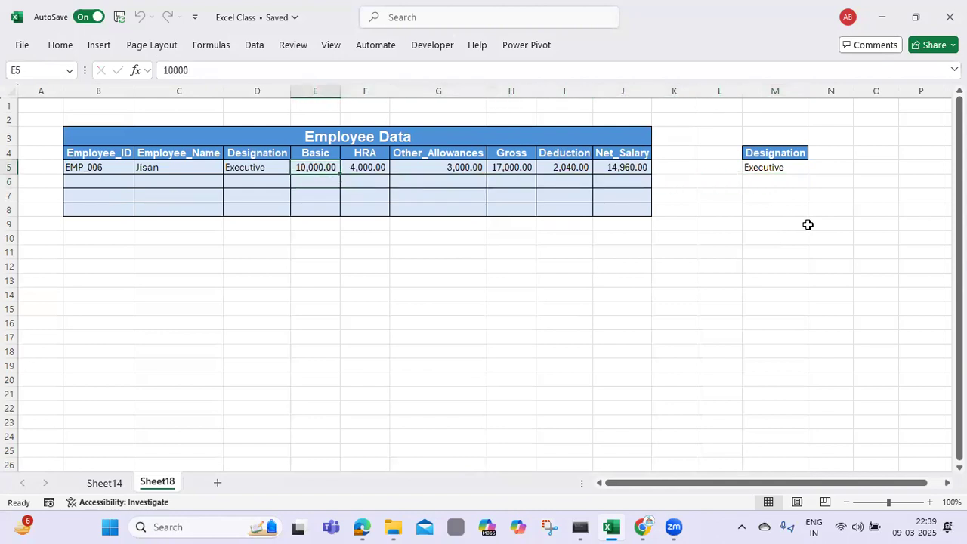
Look up the Asst. Manager designation on Sheet14, enter it as the Sheet18 criterion in M5 and run the macro.
{"action": "left_click", "coordinate": [105, 483]}
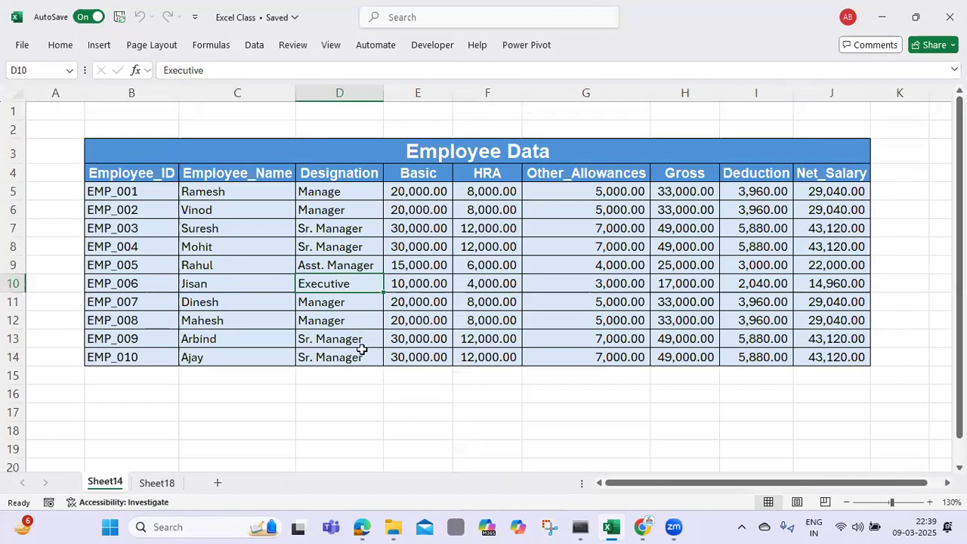
{"action": "left_click", "coordinate": [353, 264]}
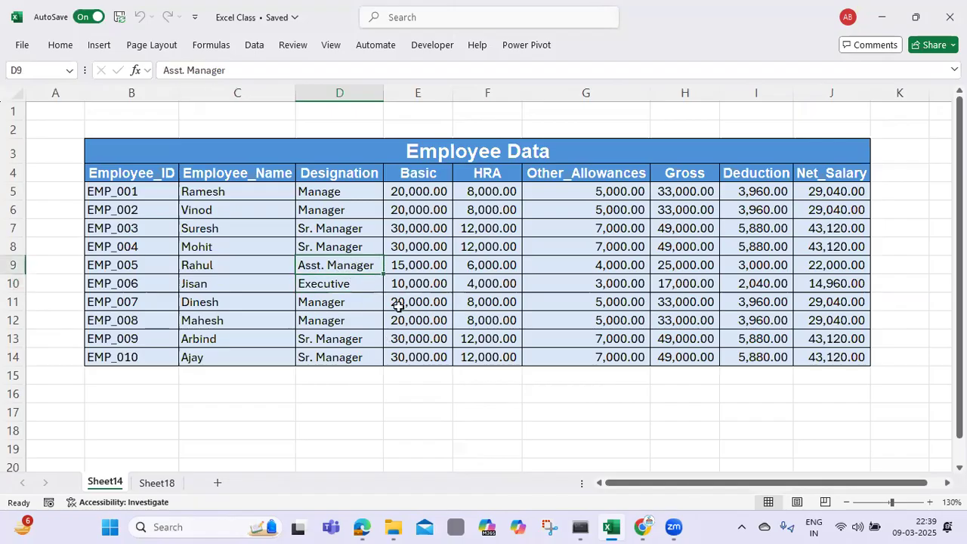
{"action": "left_click", "coordinate": [166, 484]}
{"action": "left_click", "coordinate": [754, 168]}
{"action": "type", "text": "Asst. Manager"}
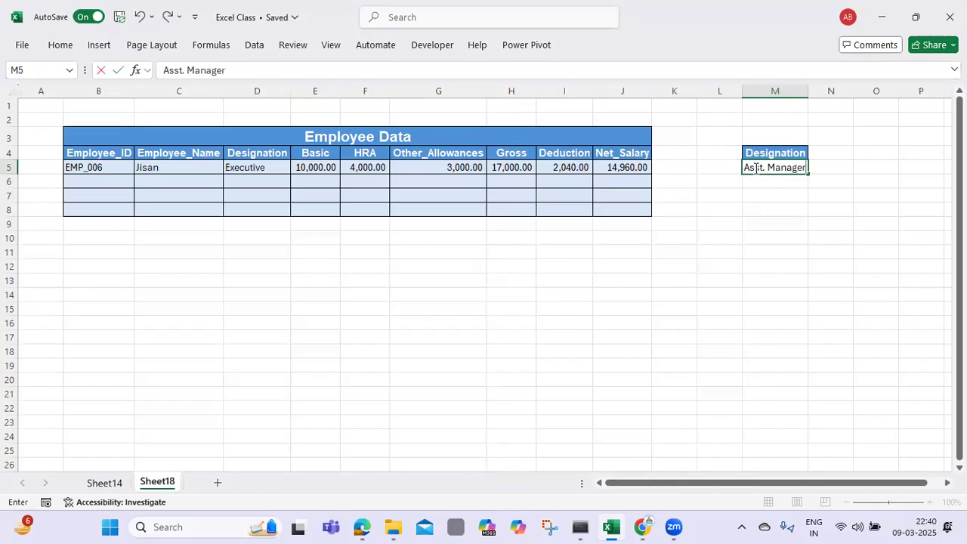
{"action": "key", "text": "Return"}
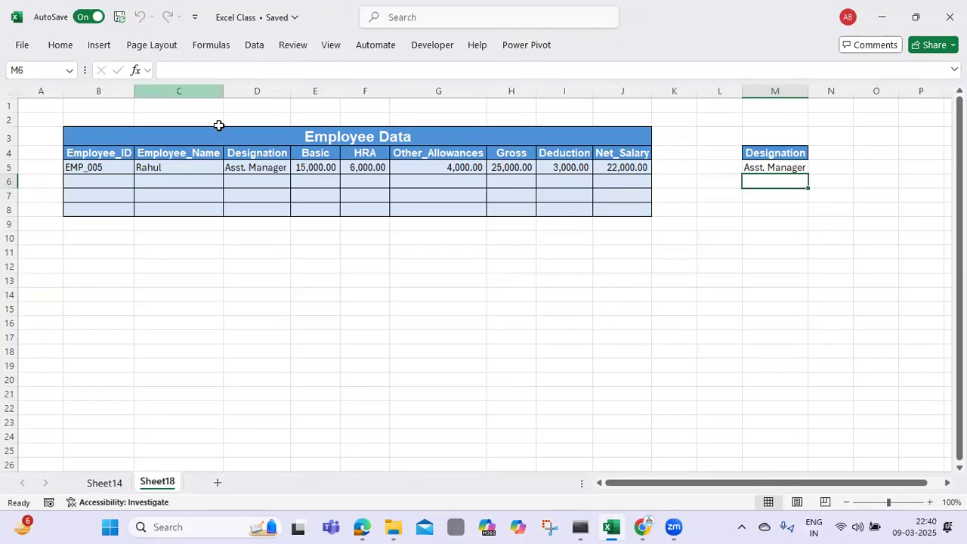
{"action": "left_click", "coordinate": [244, 167]}
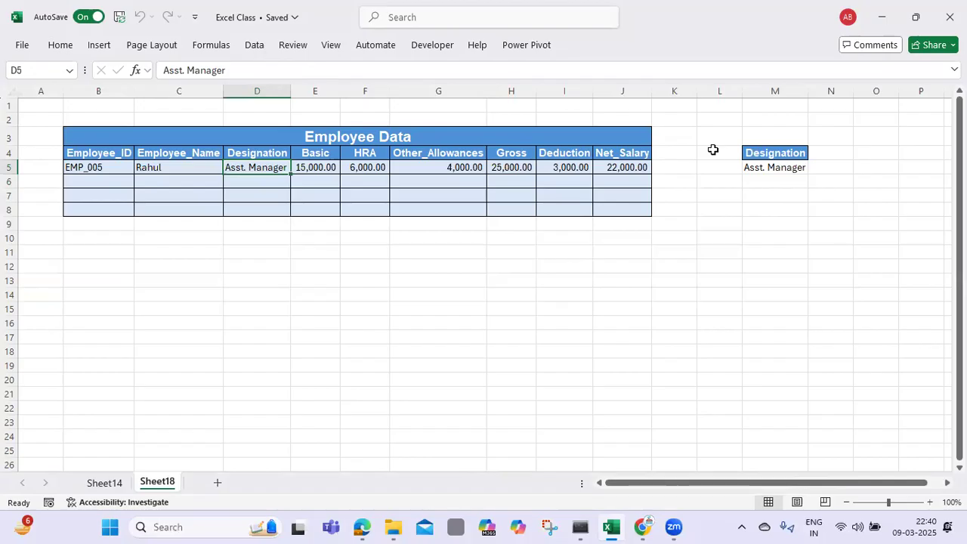
View the Ad_Filter entry in the list of macros and close the list without running it.
{"action": "left_click", "coordinate": [438, 50]}
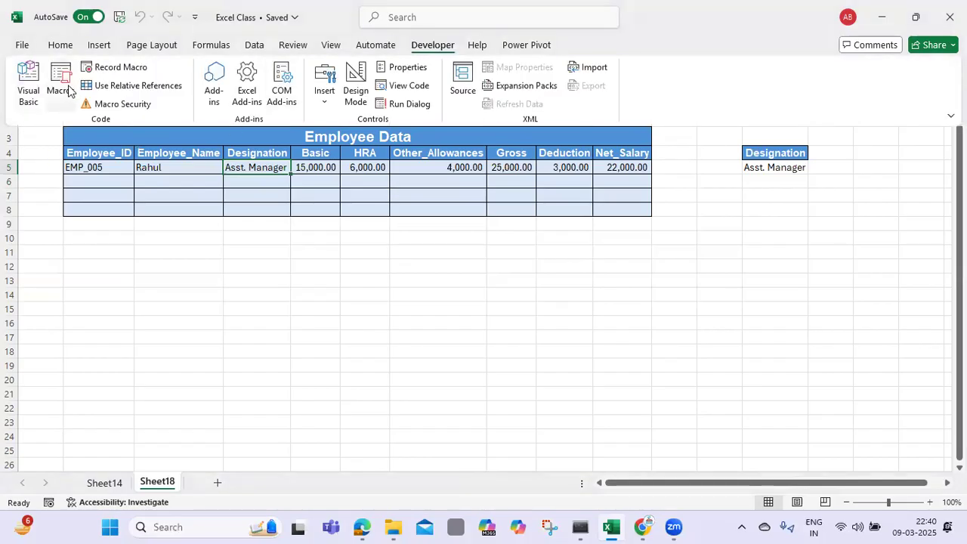
{"action": "left_click", "coordinate": [67, 84]}
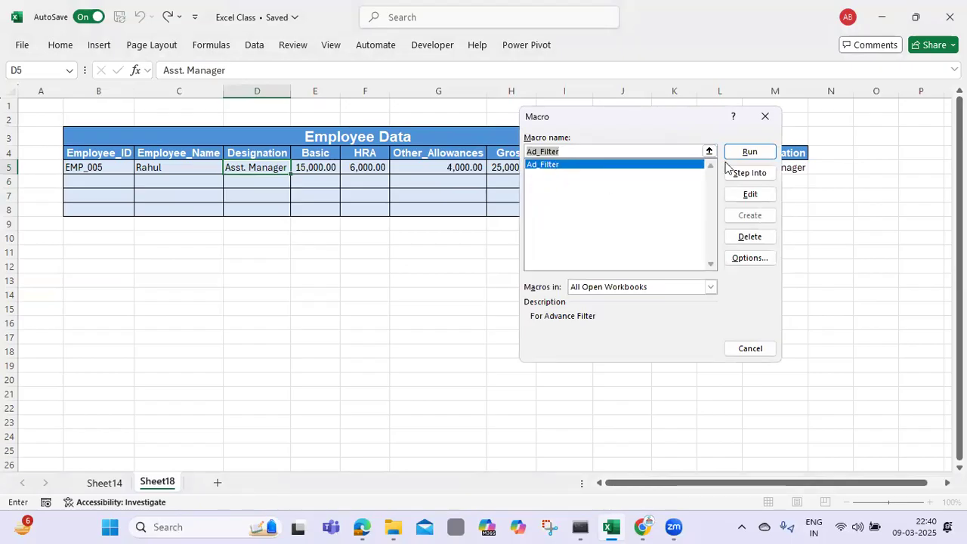
{"action": "left_click", "coordinate": [765, 117]}
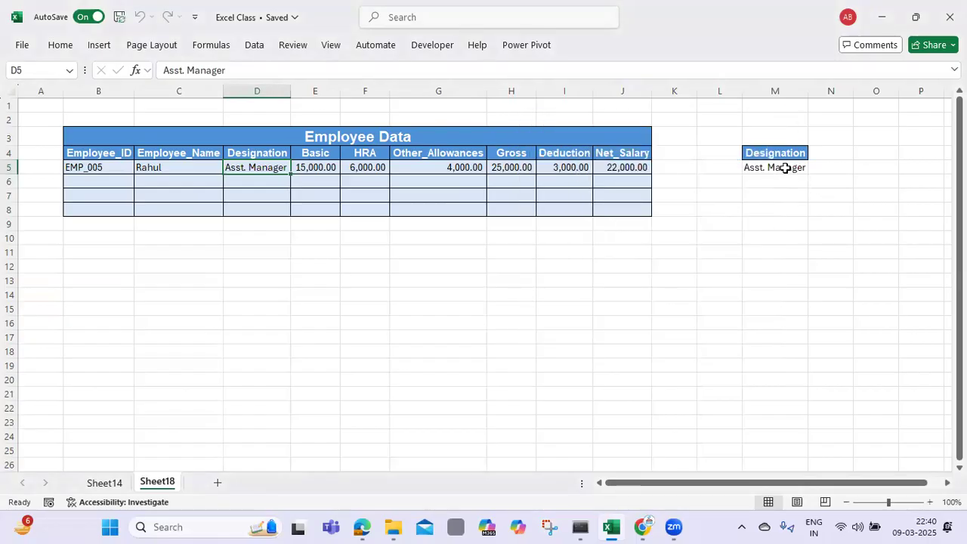
Set the Designation criterion in cell M5 to Manager and run the Ad_Filter macro.
{"action": "left_click", "coordinate": [788, 167]}
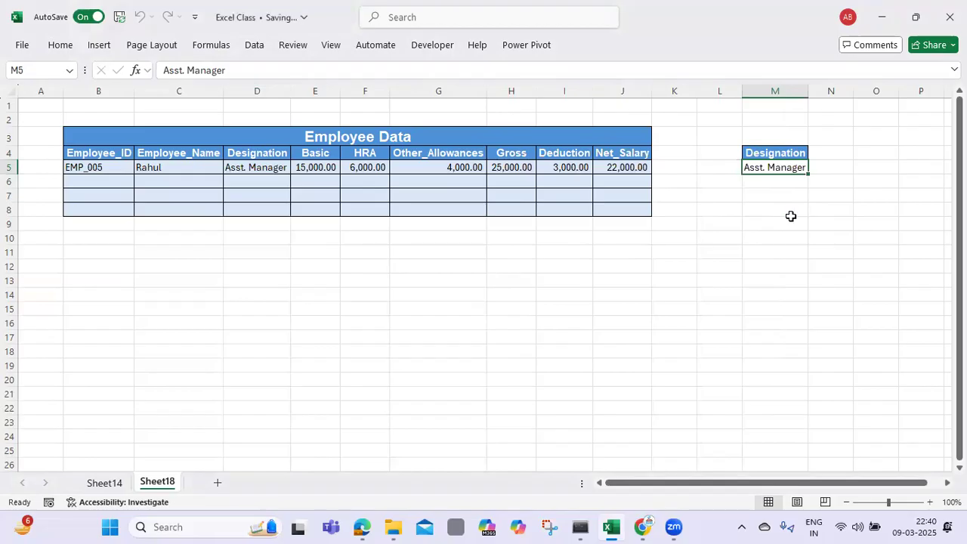
{"action": "type", "text": "Manager"}
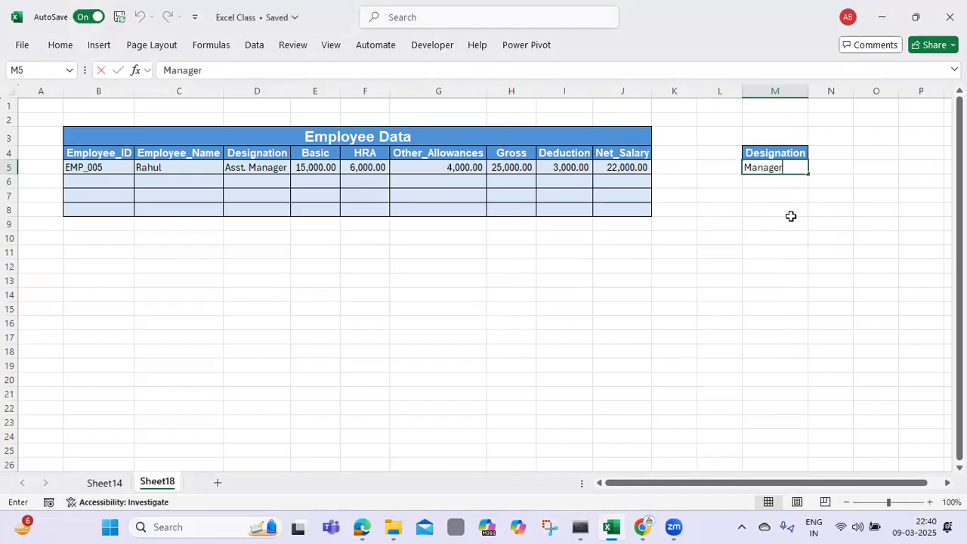
{"action": "key", "text": "Return"}
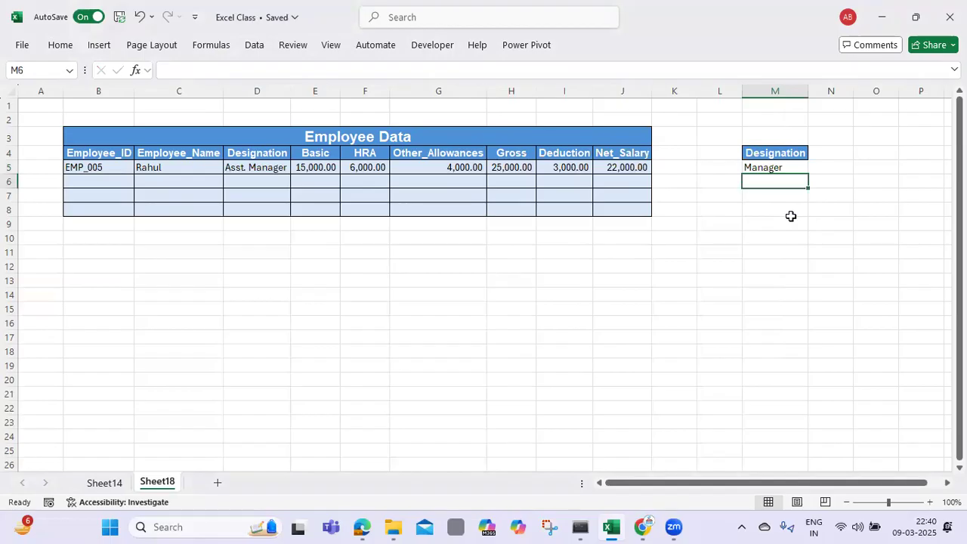
Examine the first extracted row of the Sheet18 Employee Data table against the Manager criterion.
{"action": "key", "text": "Up"}
{"action": "key", "text": "Left"}
{"action": "key", "text": "Left"}
{"action": "key", "text": "Left"}
{"action": "key", "text": "Left"}
{"action": "key", "text": "Left"}
{"action": "key", "text": "Left"}
{"action": "key", "text": "Left"}
{"action": "key", "text": "Left"}
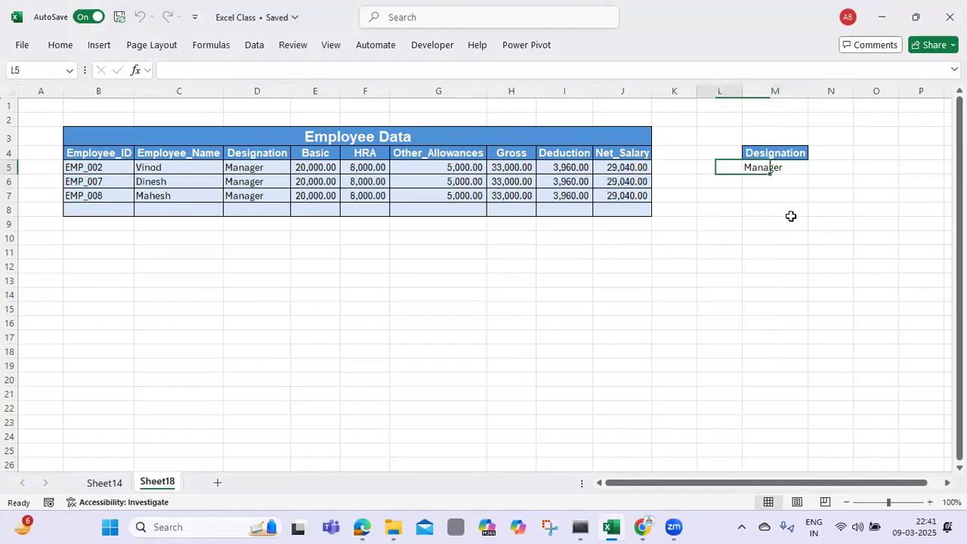
{"action": "key", "text": "Left"}
{"action": "key", "text": "Left"}
{"action": "key", "text": "Left"}
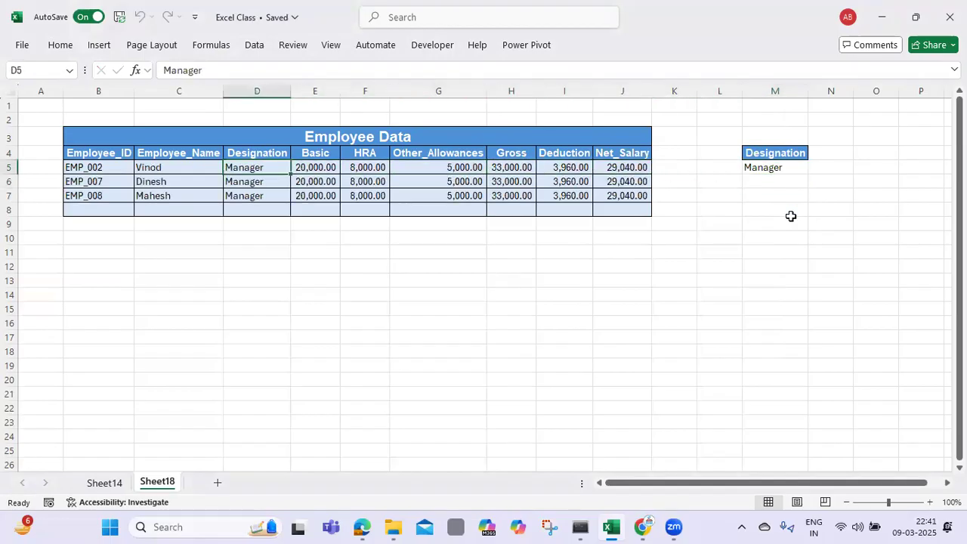
{"action": "key", "text": "Right"}
{"action": "key", "text": "Right"}
{"action": "key", "text": "Right"}
{"action": "key", "text": "Right"}
{"action": "key", "text": "Right"}
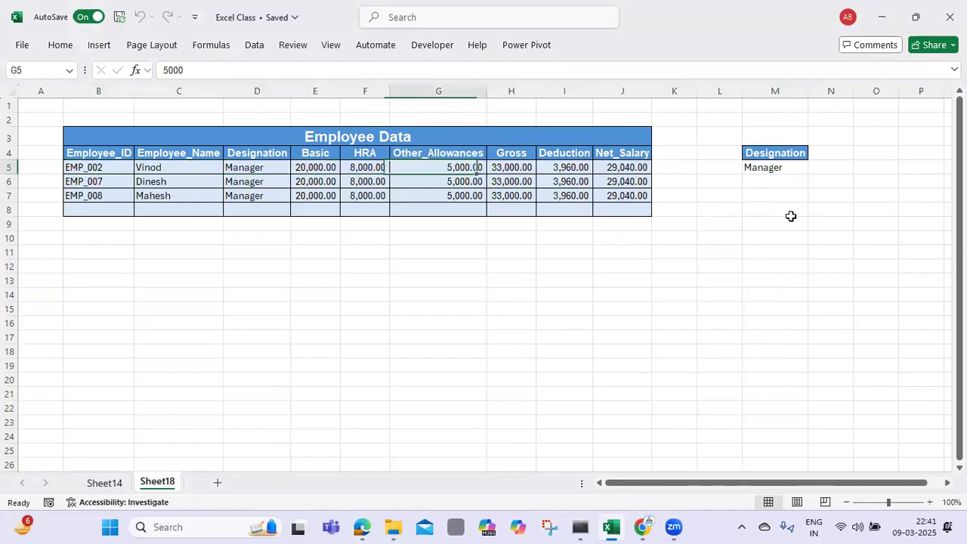